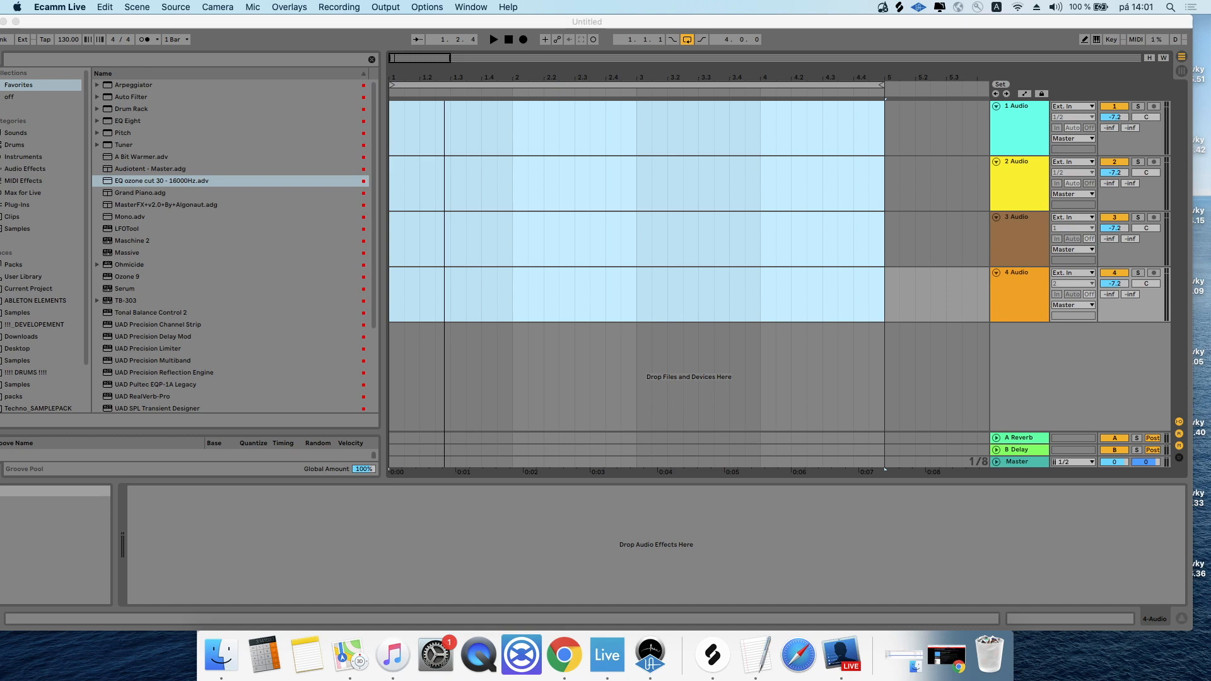
In Ableton Live, place the Techno_Music_Loop_9 kick stem DATCH_Techno_Music_9_kick_loop_Wet_130_E.wav at the start of the first audio track and play it
{"action": "left_click", "coordinate": [710, 514]}
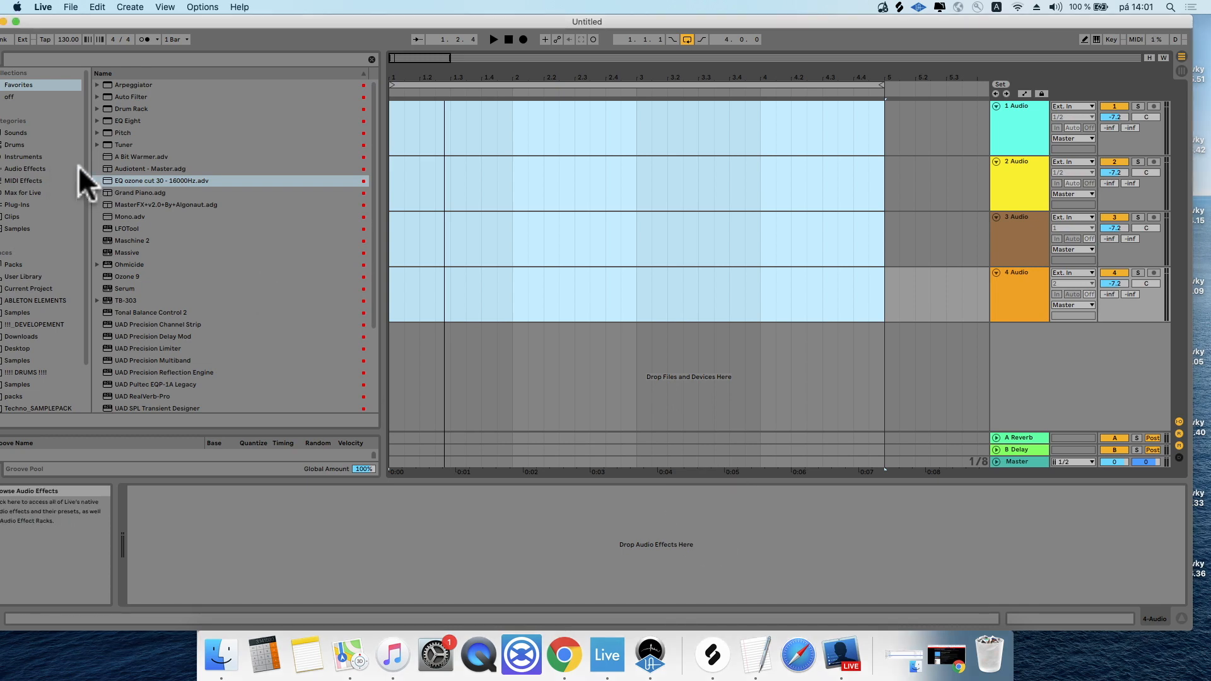
{"action": "scroll", "coordinate": [94, 376], "scroll_direction": "down", "scroll_amount": 3}
{"action": "left_click", "coordinate": [31, 395]}
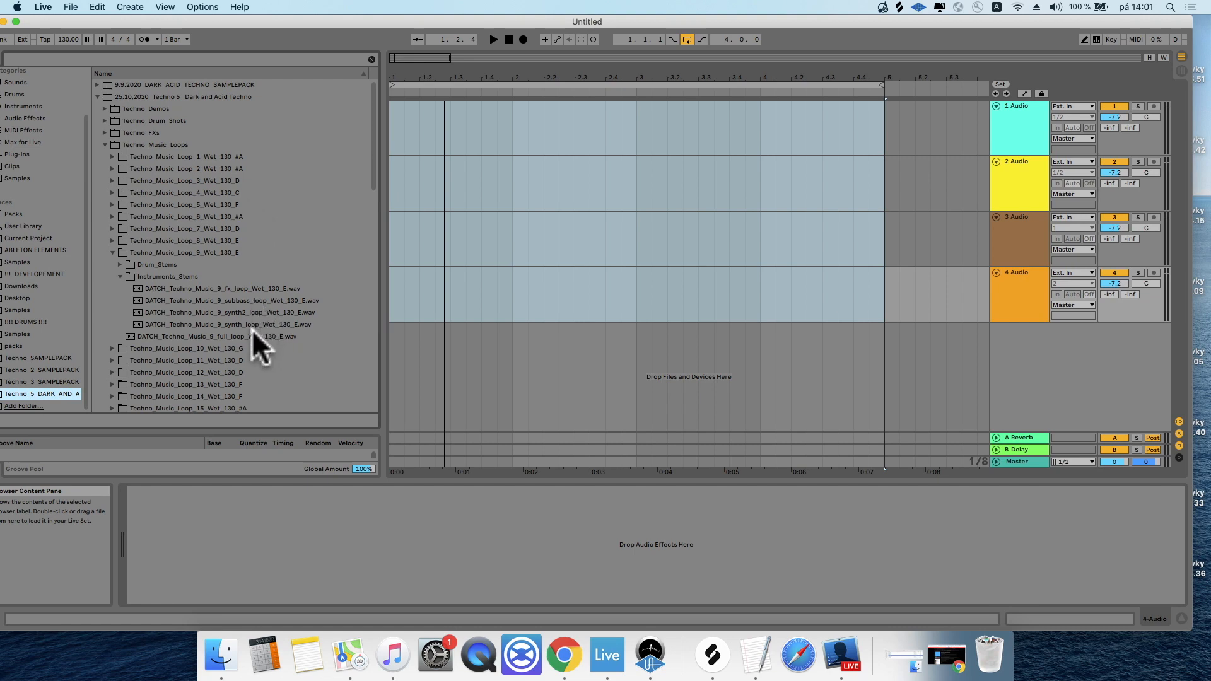
{"action": "left_click", "coordinate": [120, 276]}
{"action": "left_click", "coordinate": [119, 264]}
{"action": "left_click", "coordinate": [182, 277]}
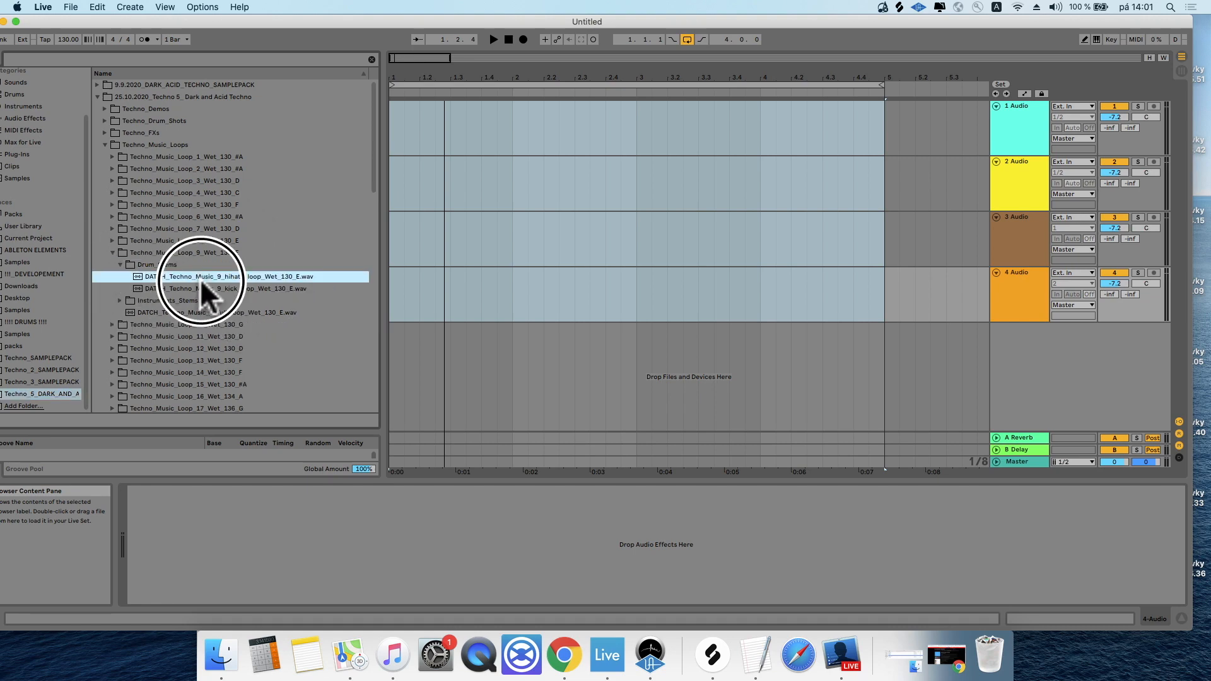
{"action": "left_click", "coordinate": [240, 288]}
{"action": "left_click_drag", "start_coordinate": [232, 289], "coordinate": [389, 131]}
{"action": "key", "text": "space"}
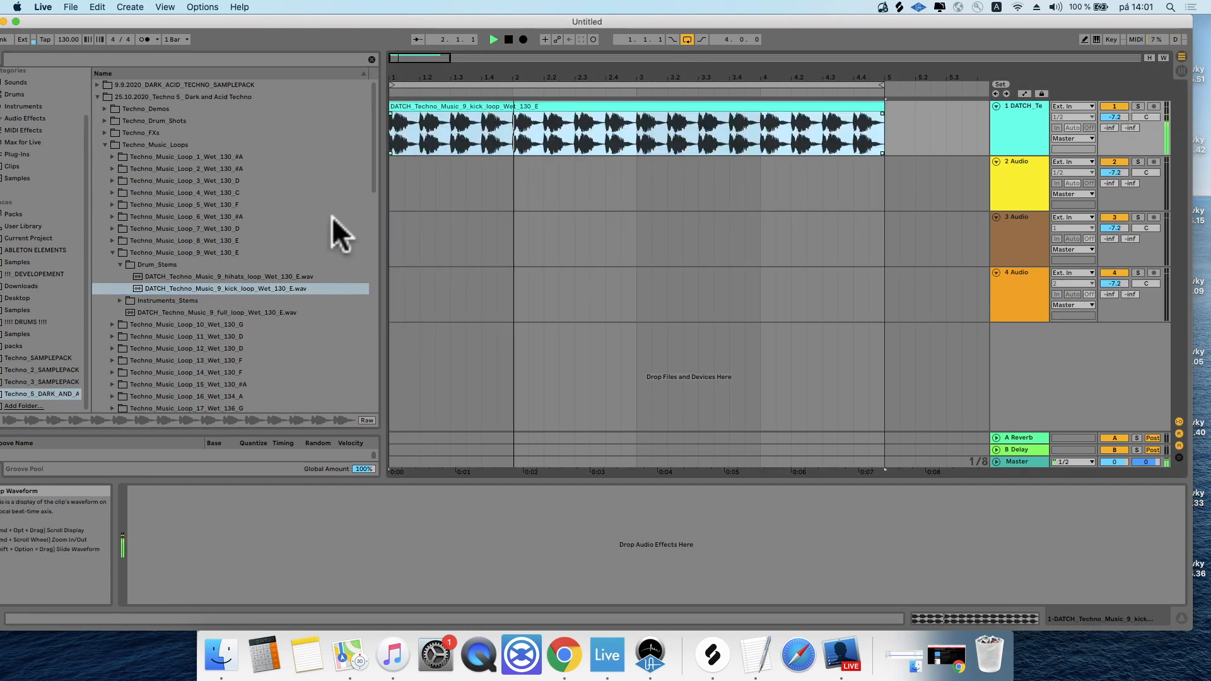
Place the Loop 9 hihats stem on the second audio track and the subbass stem on the third, both from bar 1, and play them
{"action": "key", "text": "space"}
{"action": "left_click_drag", "start_coordinate": [253, 278], "coordinate": [399, 184]}
{"action": "key", "text": "space"}
{"action": "left_click", "coordinate": [169, 301]}
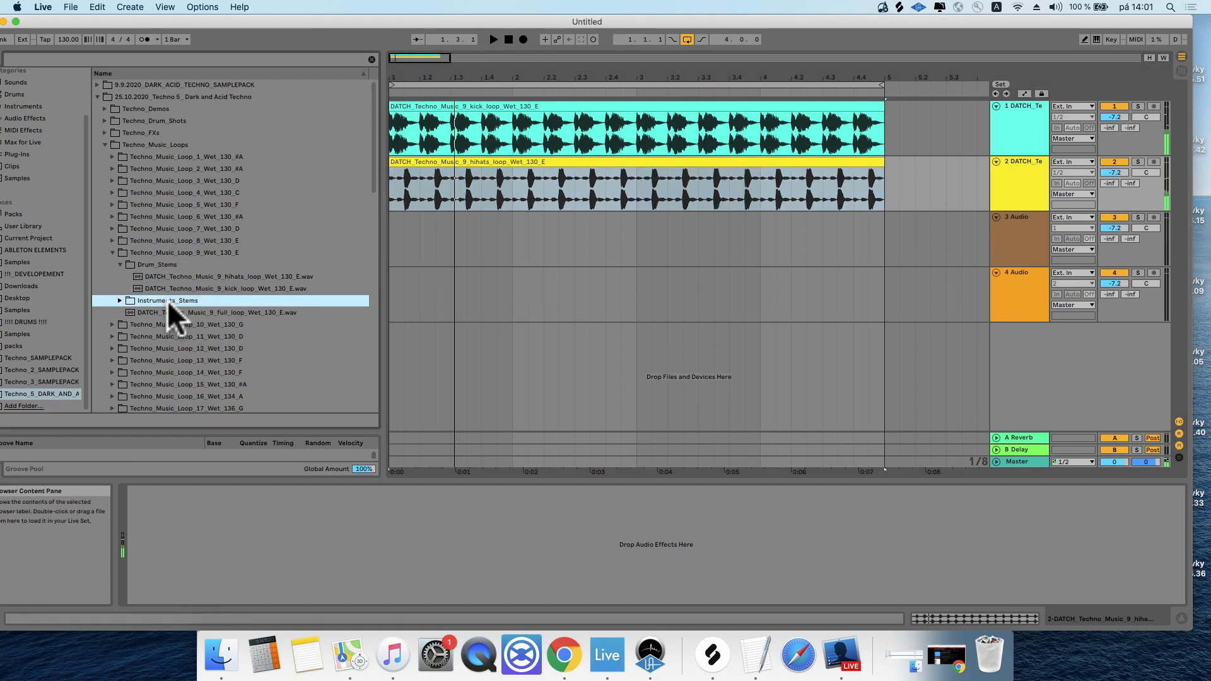
{"action": "left_click_drag", "start_coordinate": [257, 301], "coordinate": [393, 229]}
{"action": "key", "text": "space"}
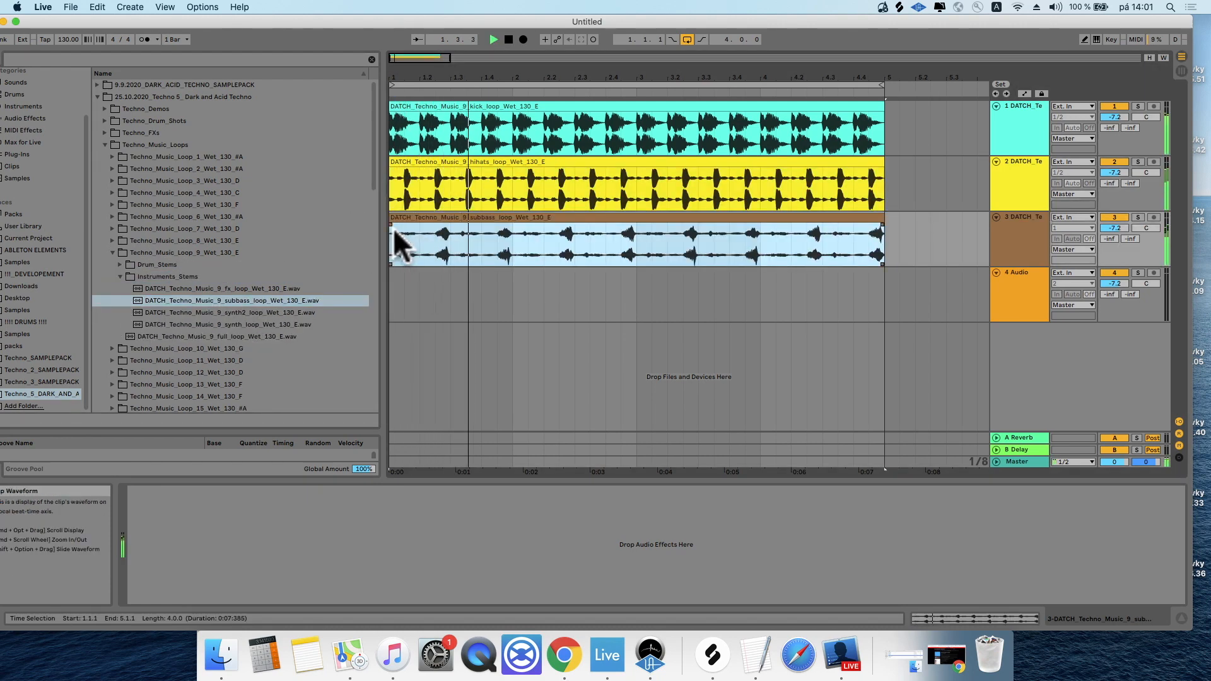
Place DATCH_Techno_Music_9_synth2_loop_Wet_130_E.wav at the start of the fourth audio track and play all four loops
{"action": "left_click", "coordinate": [1015, 461]}
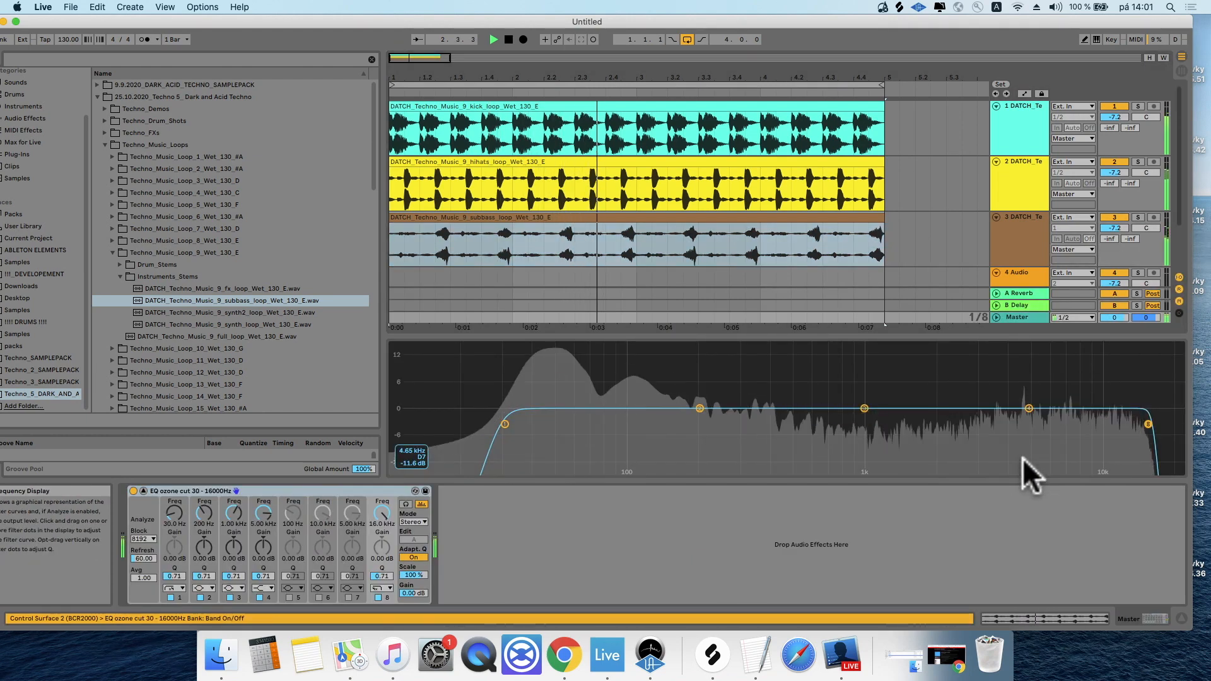
{"action": "left_click_drag", "start_coordinate": [252, 313], "coordinate": [400, 262]}
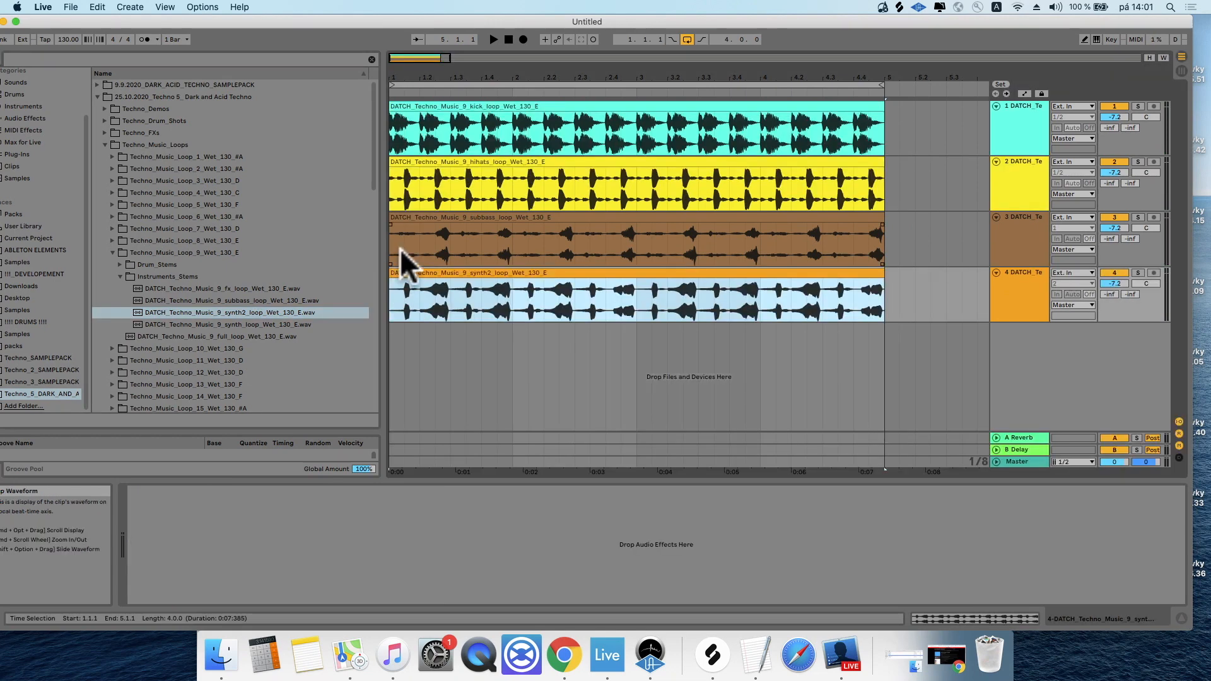
{"action": "key", "text": "space"}
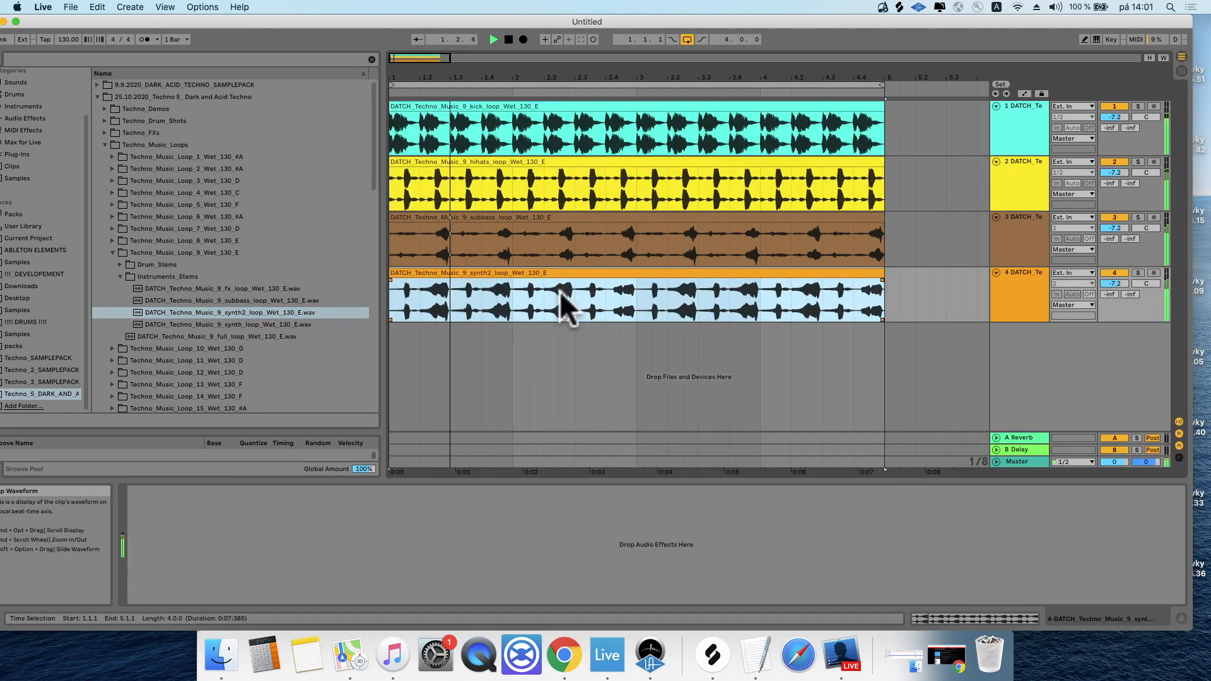
Enlarge the Master track's EQ frequency display and examine the loops' combined spectrum during playback
{"action": "left_click", "coordinate": [1017, 460]}
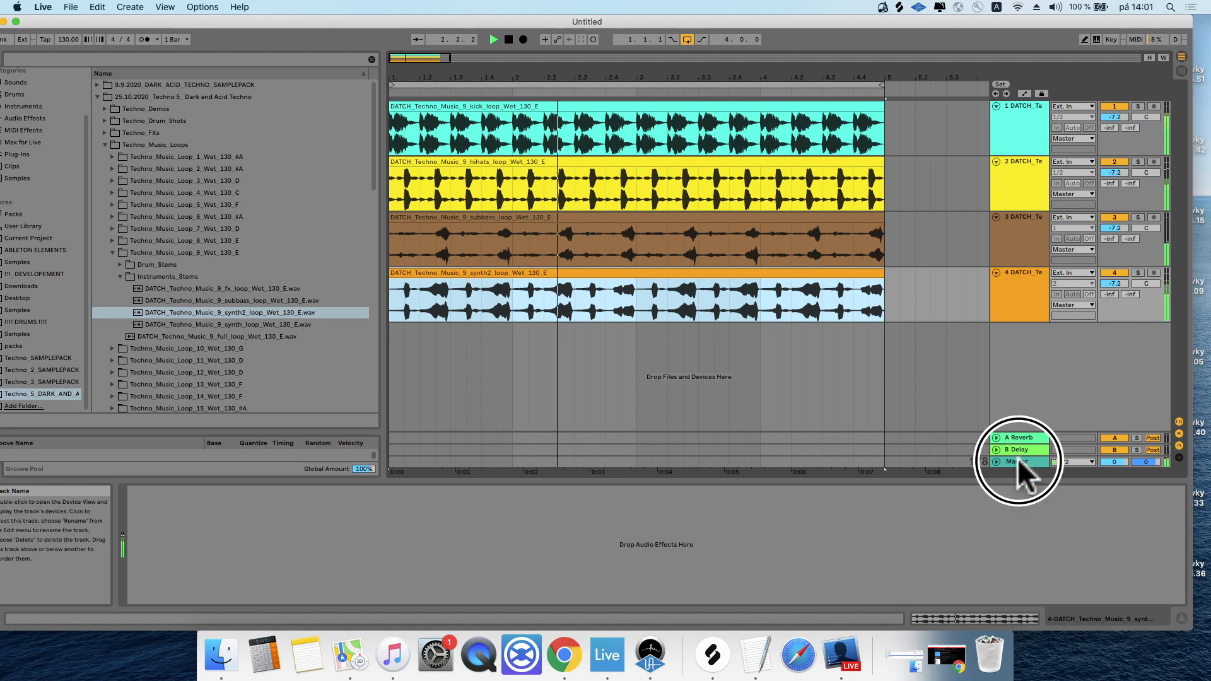
{"action": "left_click_drag", "start_coordinate": [614, 331], "coordinate": [600, 32]}
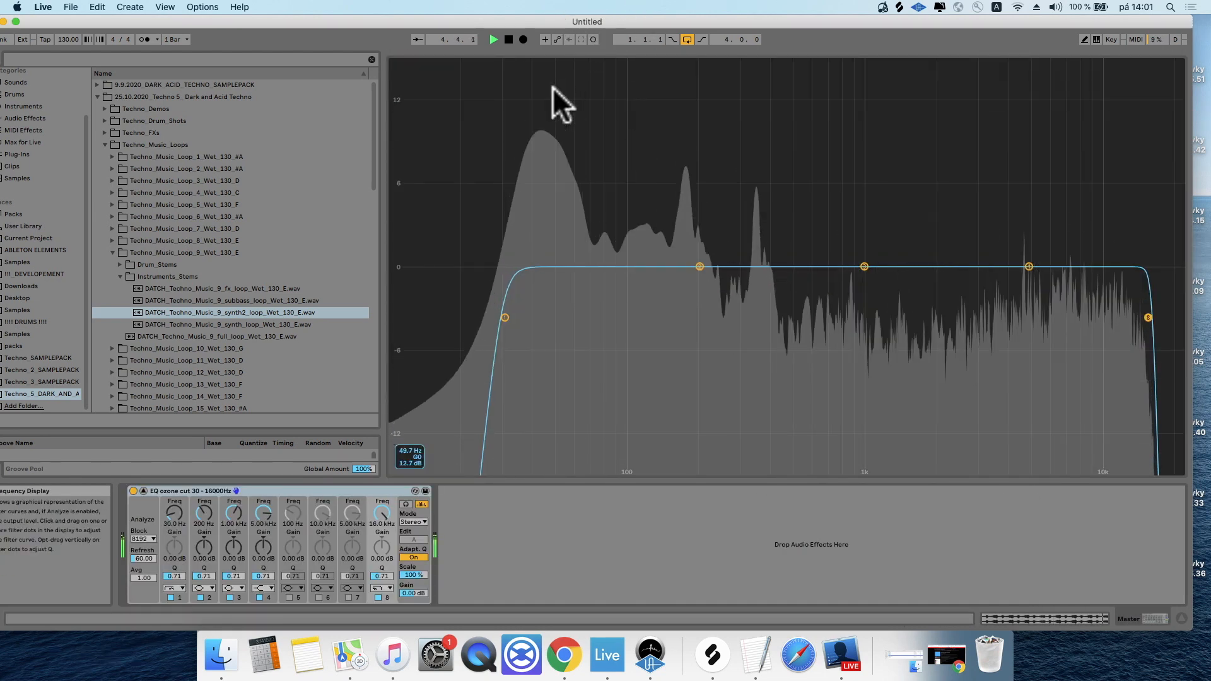
{"action": "key", "text": "space"}
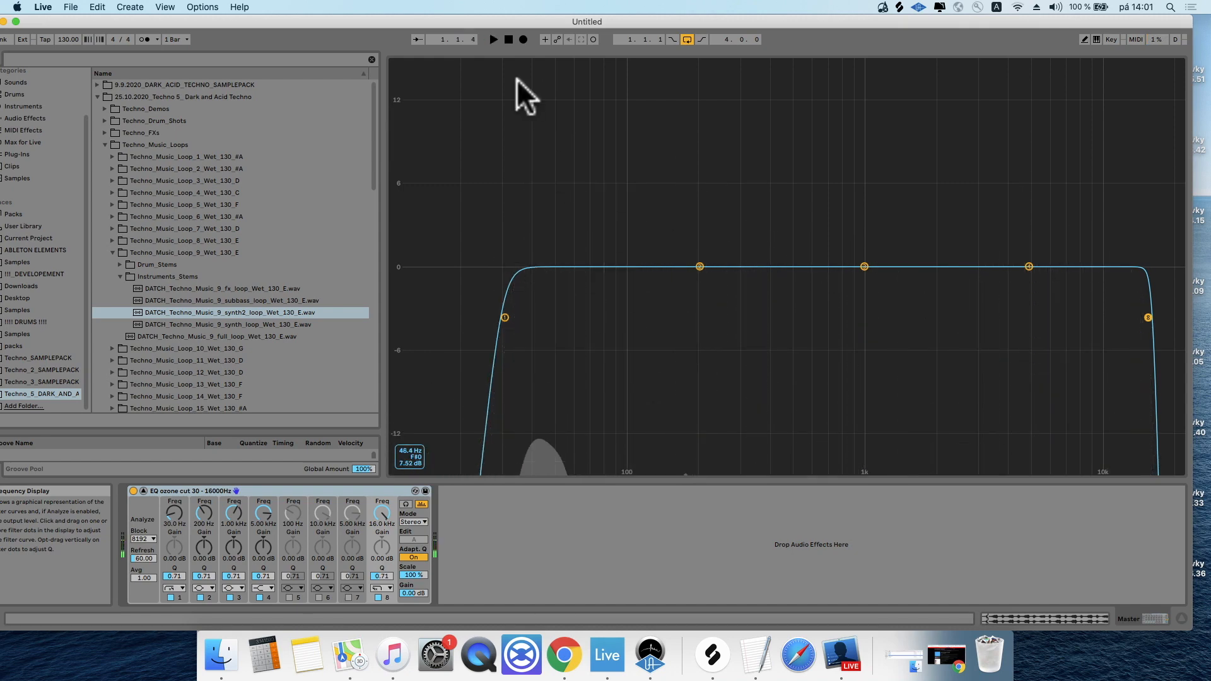
{"action": "key", "text": "space"}
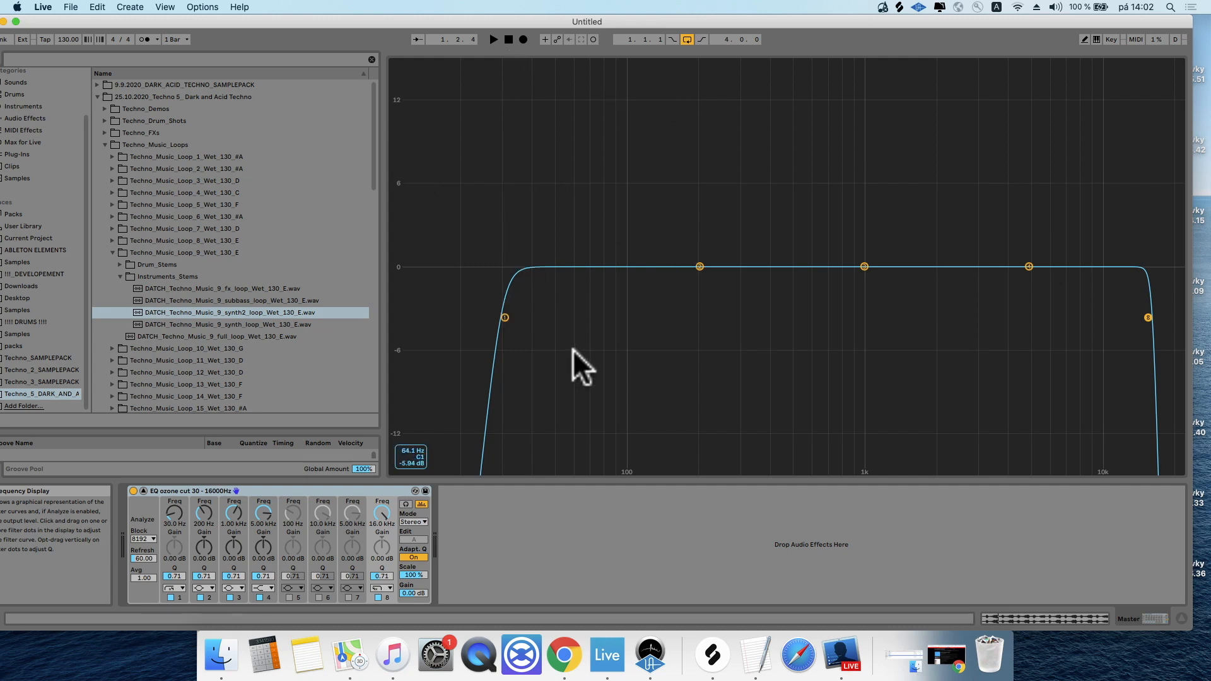
Lower the high-cut band 8 of the Master EQ to 194 Hz and play the filtered loops
{"action": "left_click_drag", "start_coordinate": [1146, 317], "coordinate": [695, 313]}
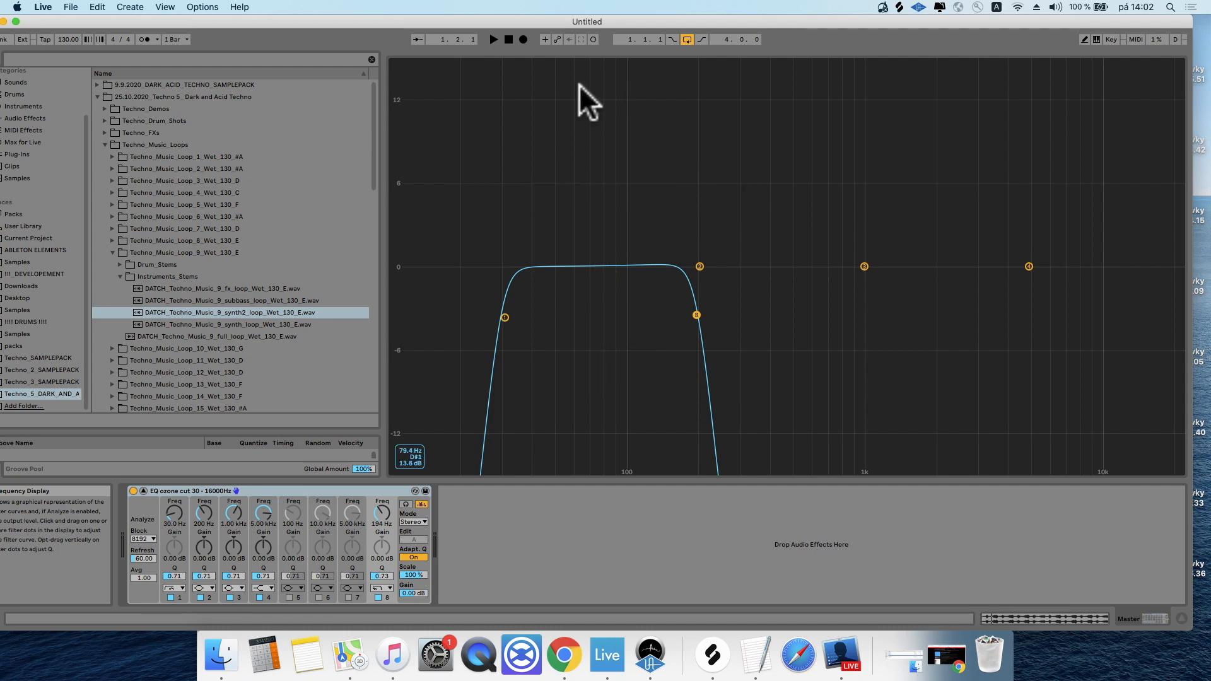
{"action": "key", "text": "space"}
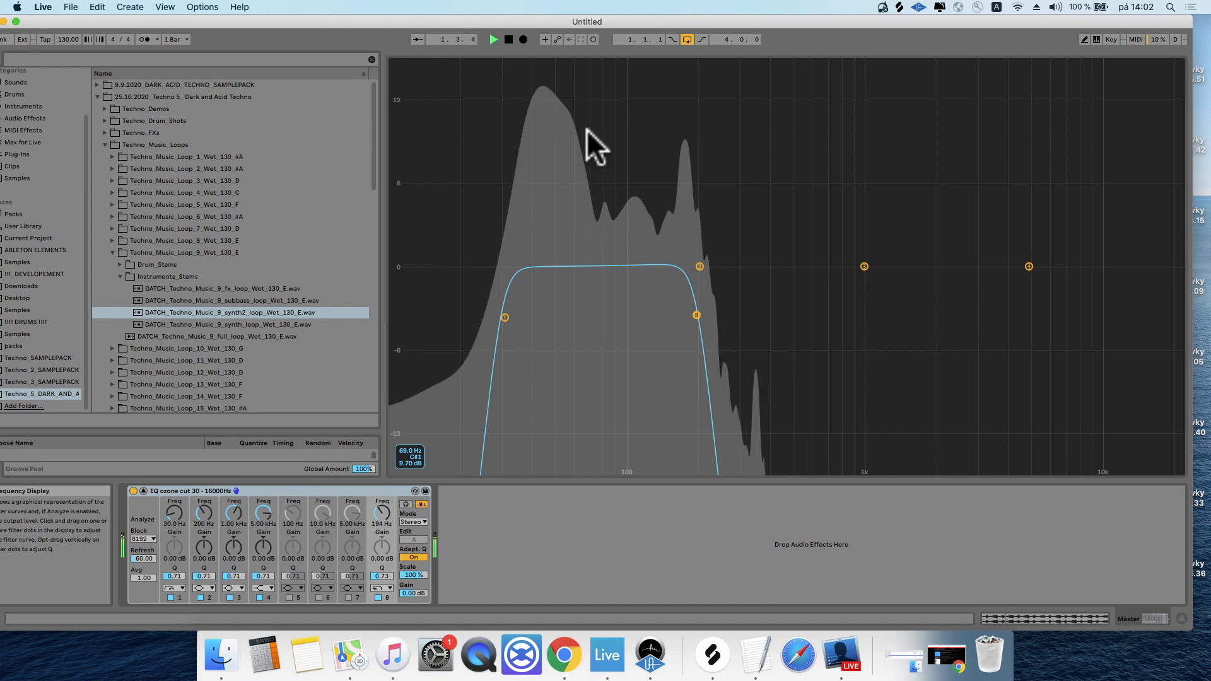
{"action": "key", "text": "space"}
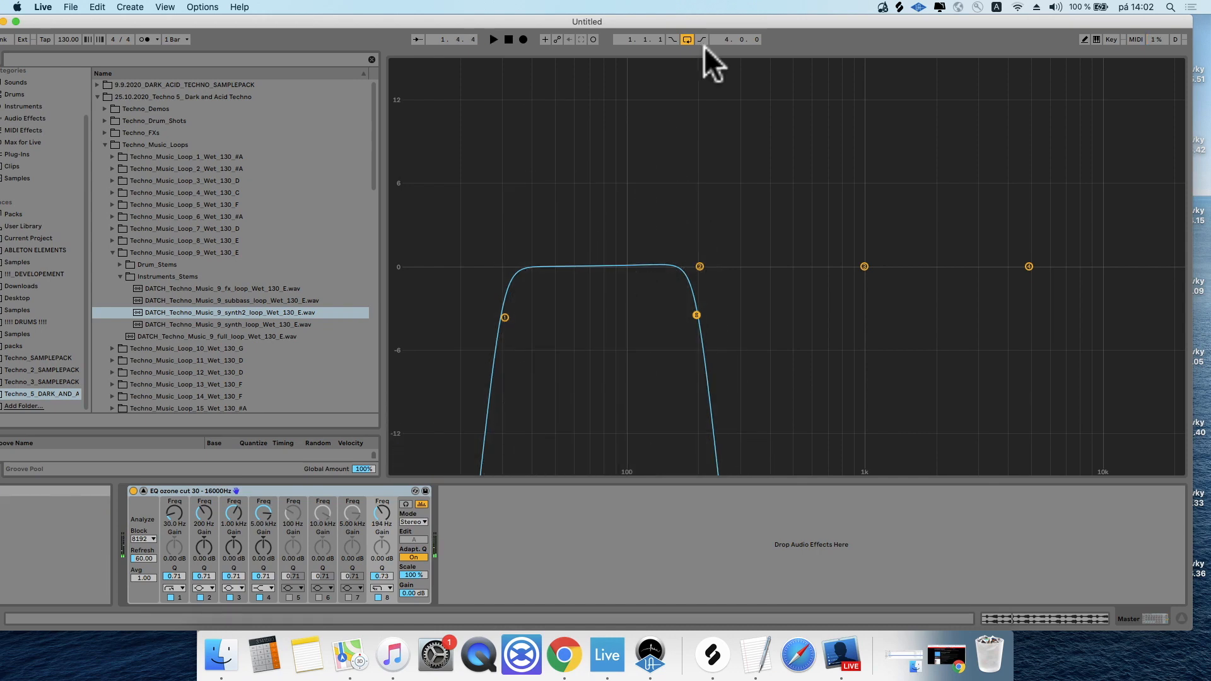
Collapse the enlarged EQ display and raise the Master EQ's high-cut band 8 to 16.0 kHz
{"action": "left_click_drag", "start_coordinate": [706, 54], "coordinate": [686, 448]}
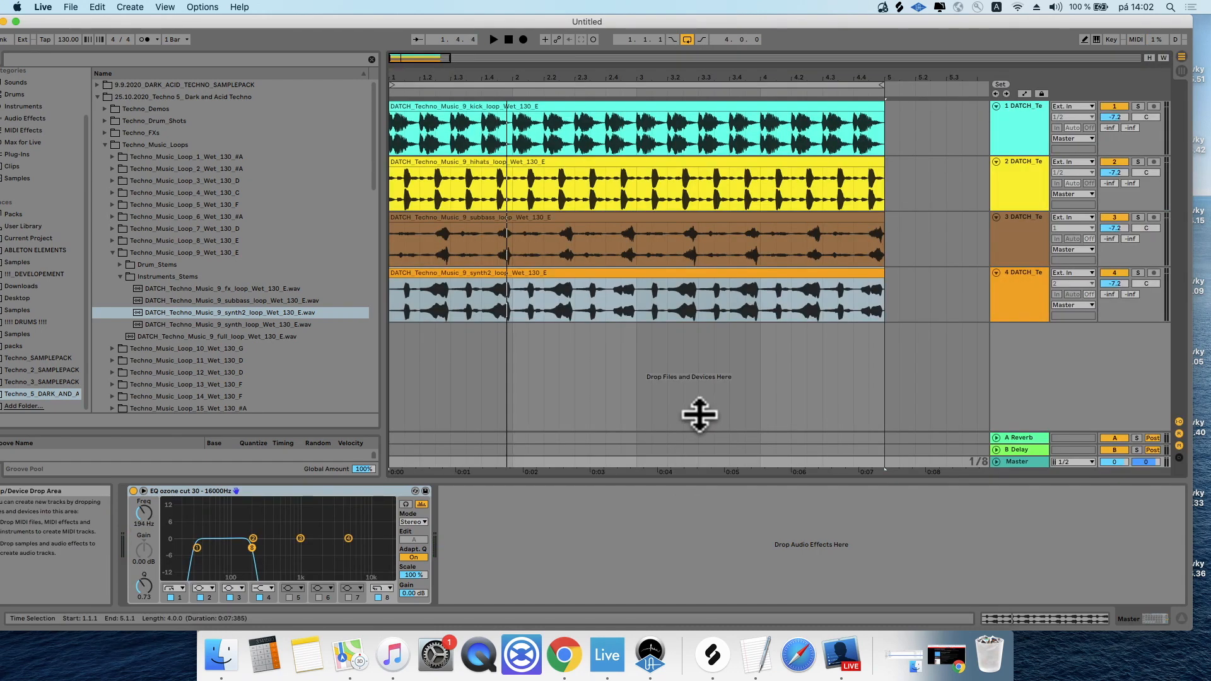
{"action": "left_click", "coordinate": [257, 545]}
{"action": "left_click_drag", "start_coordinate": [257, 548], "coordinate": [384, 547]}
Search the Favorites and the third-party plug-ins for "glue", bring the whole window into view, and clear the search
{"action": "left_click", "coordinate": [108, 58]}
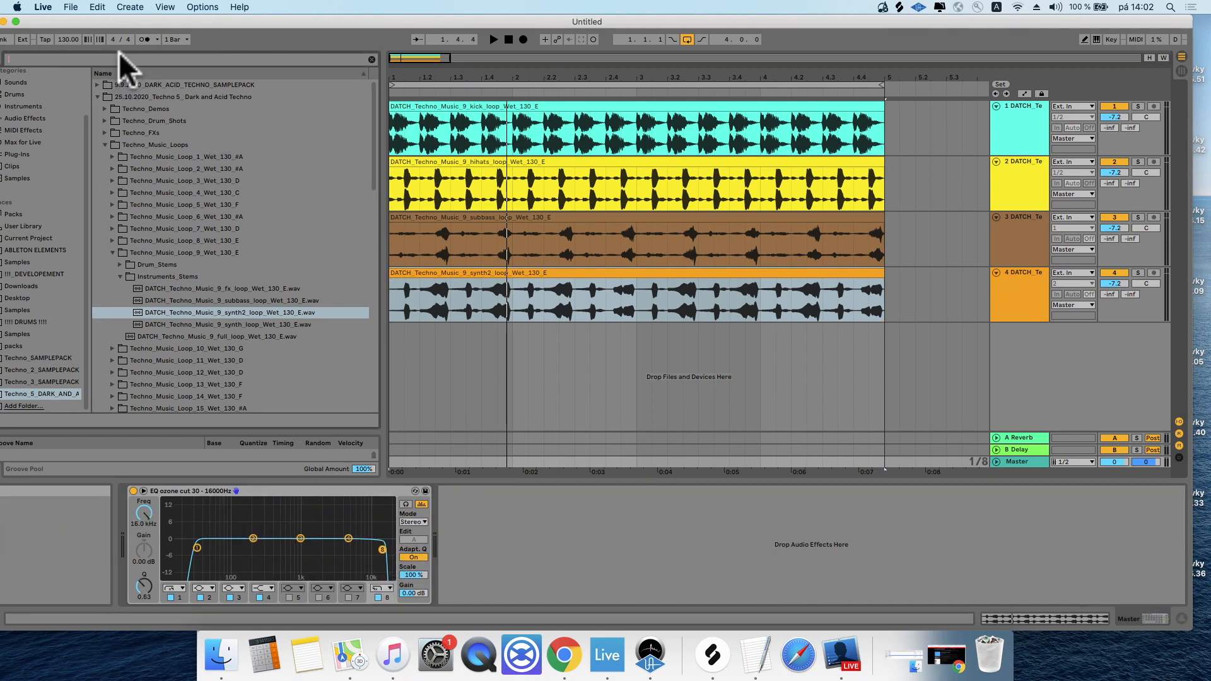
{"action": "type", "text": "glue"}
{"action": "scroll", "coordinate": [54, 109], "scroll_direction": "up", "scroll_amount": 2}
{"action": "left_click", "coordinate": [49, 85]}
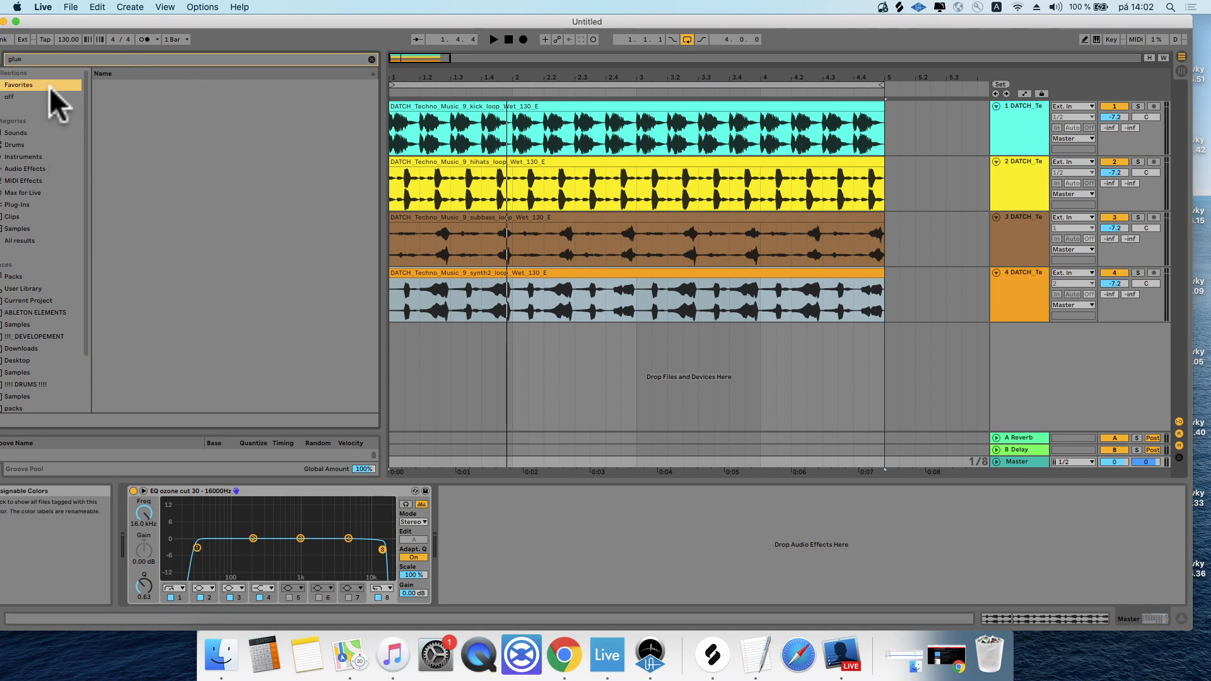
{"action": "mouse_move", "coordinate": [281, 22]}
{"action": "left_mouse_down"}
{"action": "mouse_move", "coordinate": [380, 22]}
{"action": "mouse_move", "coordinate": [302, 20]}
{"action": "left_mouse_up"}
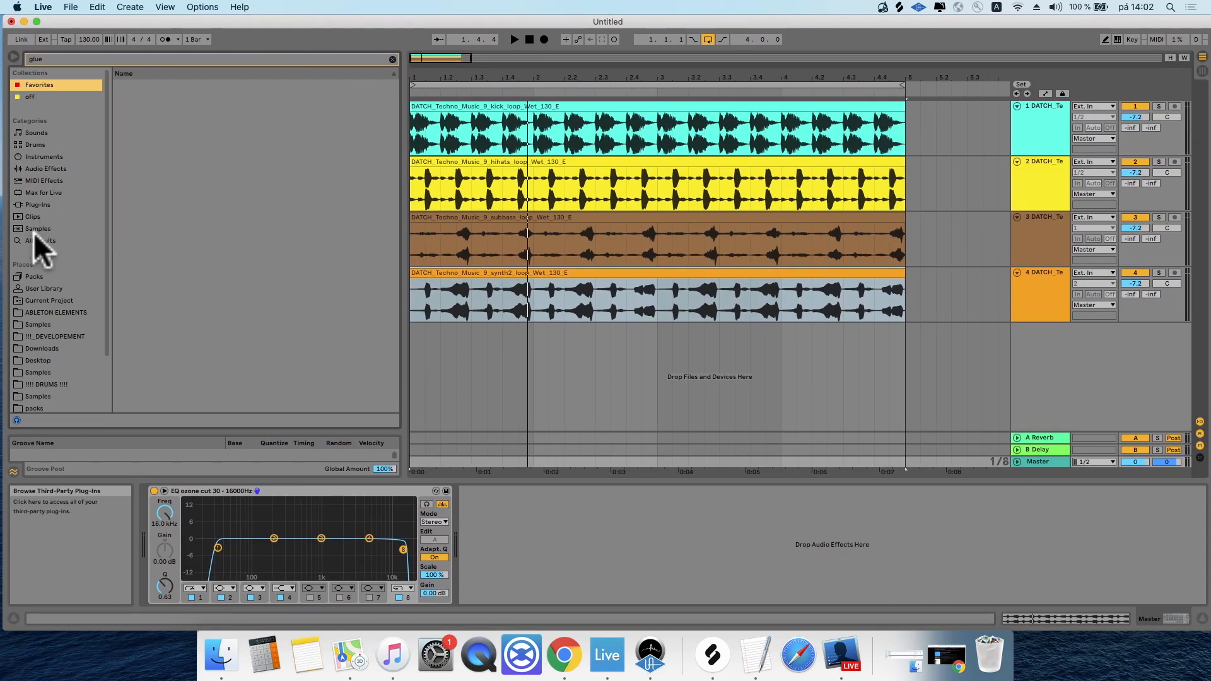
{"action": "left_click", "coordinate": [33, 206]}
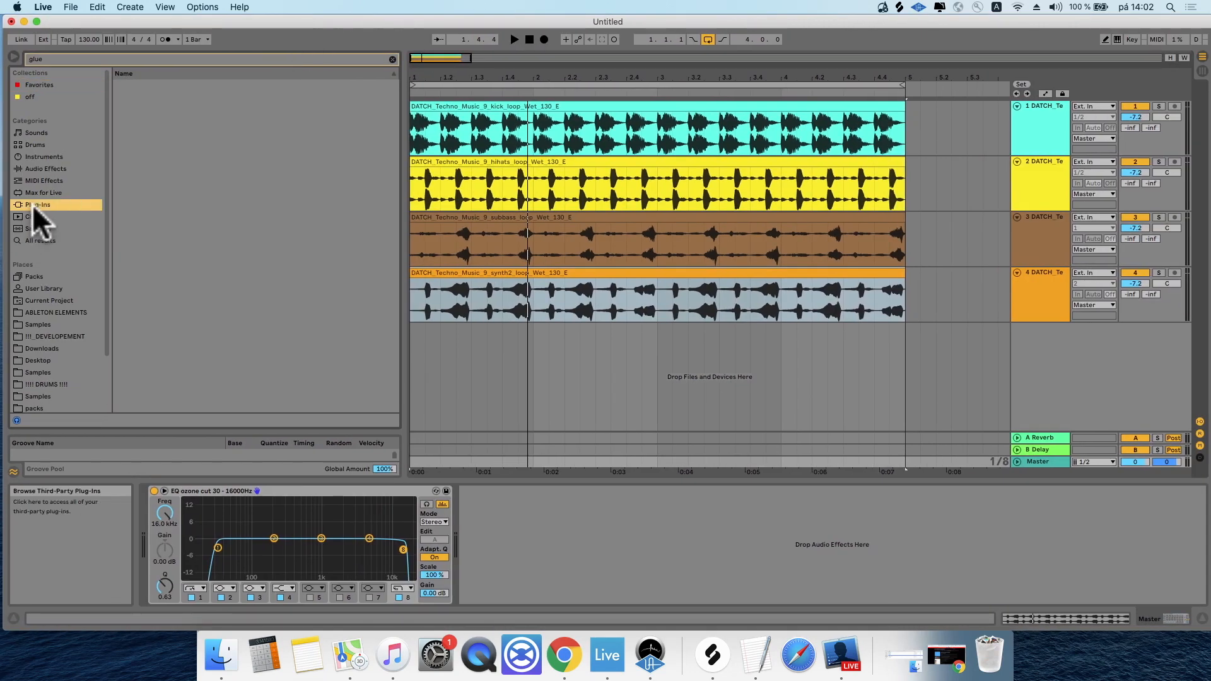
{"action": "left_click", "coordinate": [63, 56]}
{"action": "key", "text": "BackSpace"}
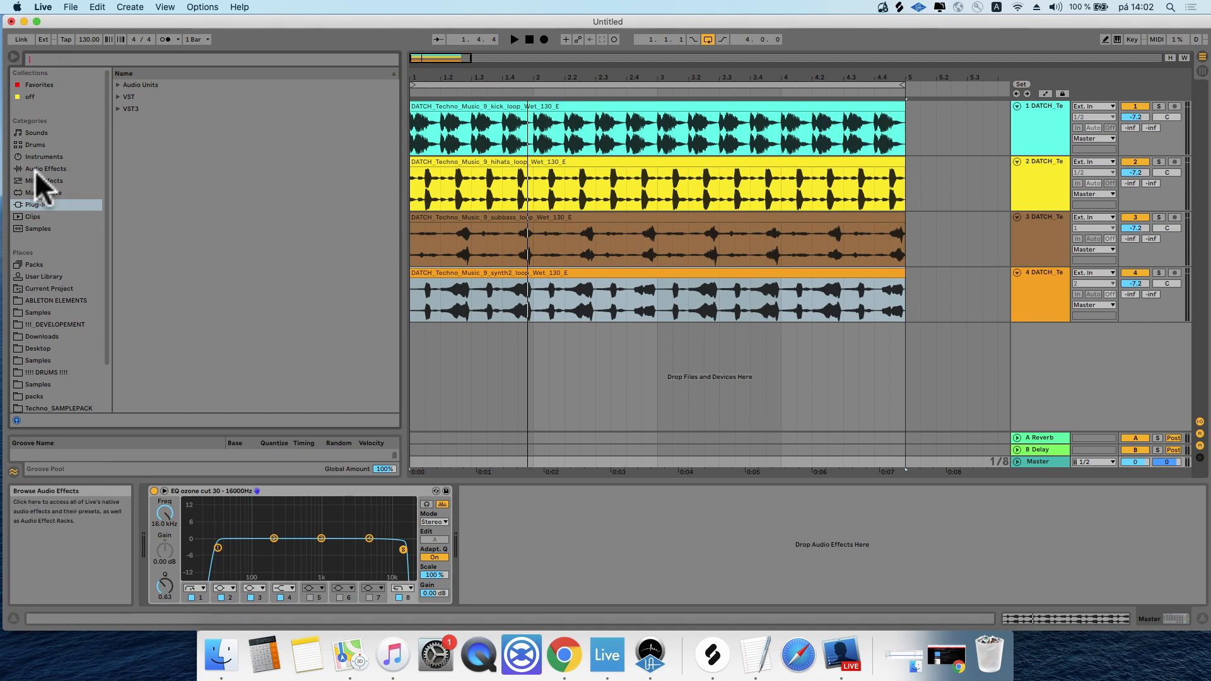
Search the audio effects for "glue", list the Glue Compressor presets and select Drum - Gentle Sidechain EQ.adv
{"action": "left_click", "coordinate": [36, 169]}
{"action": "left_click", "coordinate": [61, 58]}
{"action": "type", "text": "glue"}
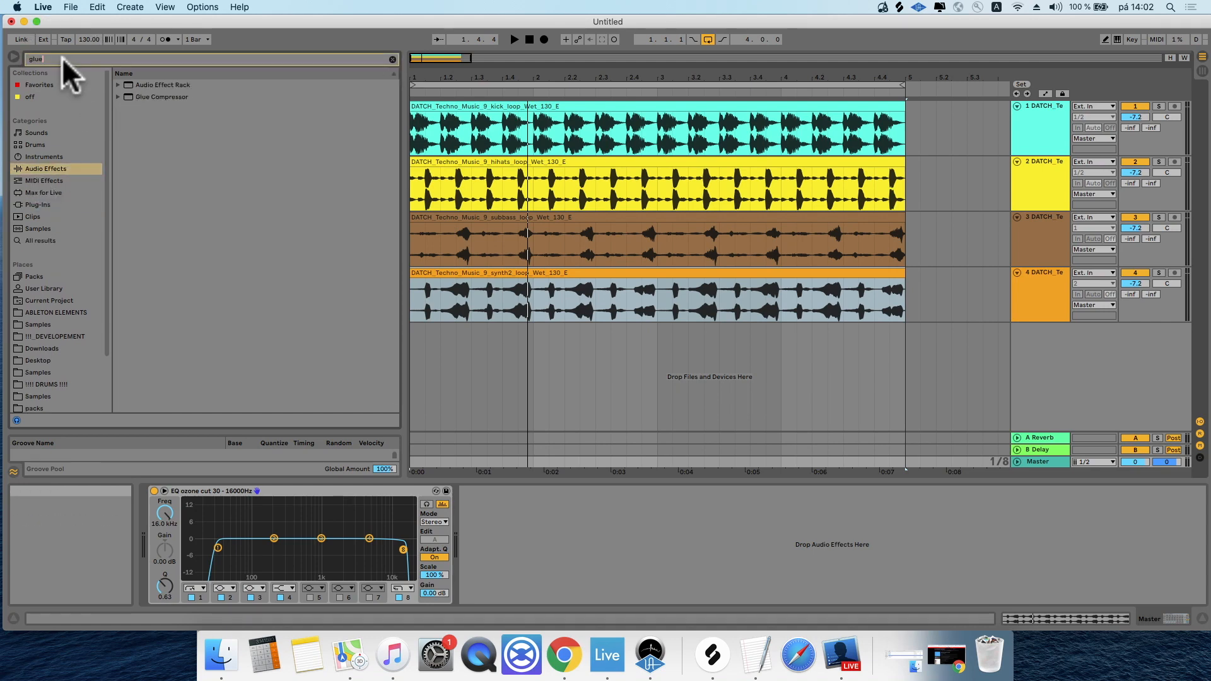
{"action": "left_click", "coordinate": [118, 97]}
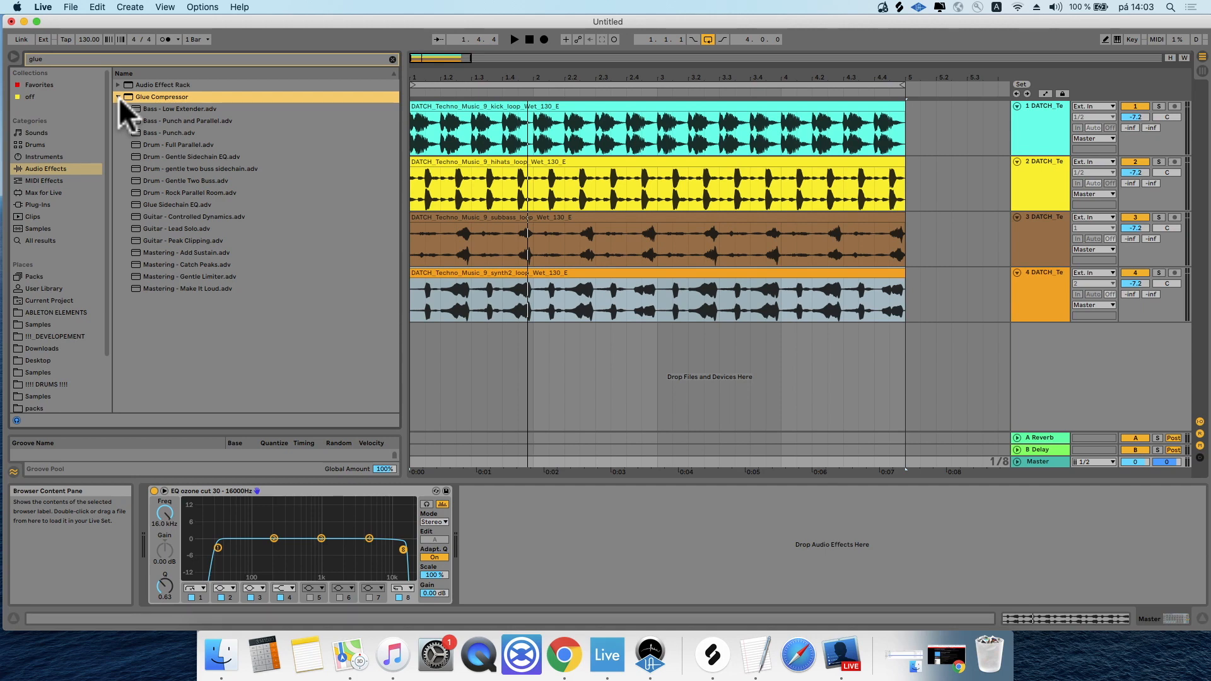
{"action": "left_click", "coordinate": [198, 154]}
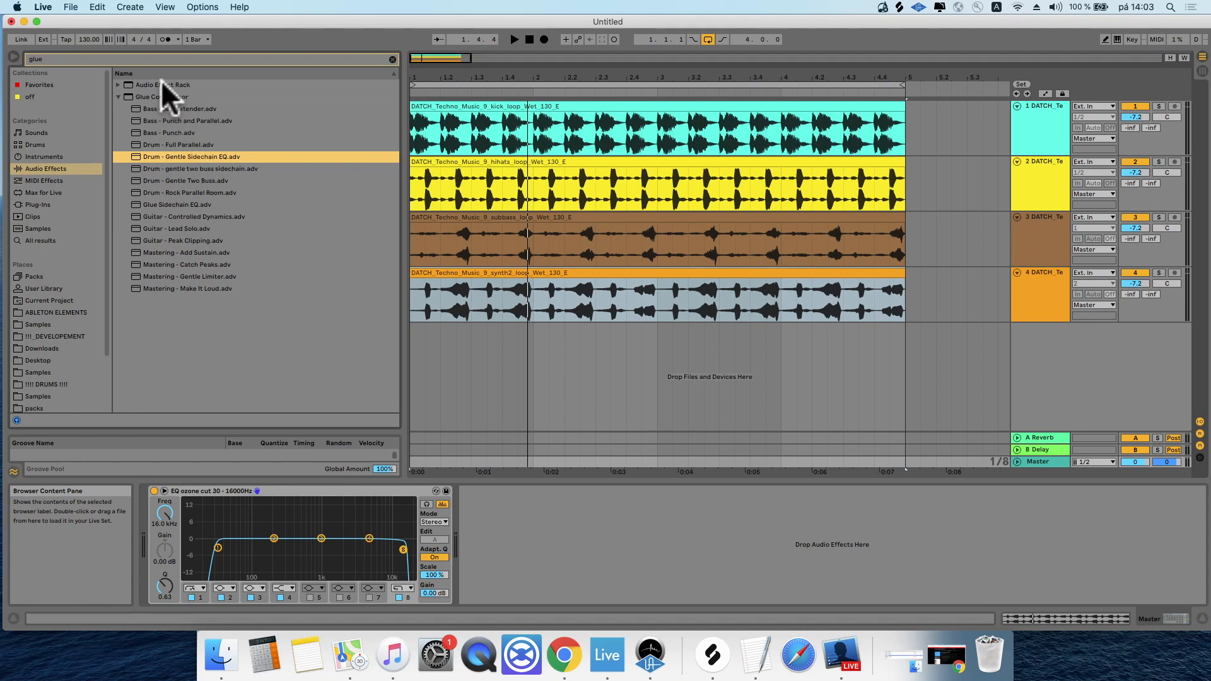
{"action": "left_click", "coordinate": [115, 58]}
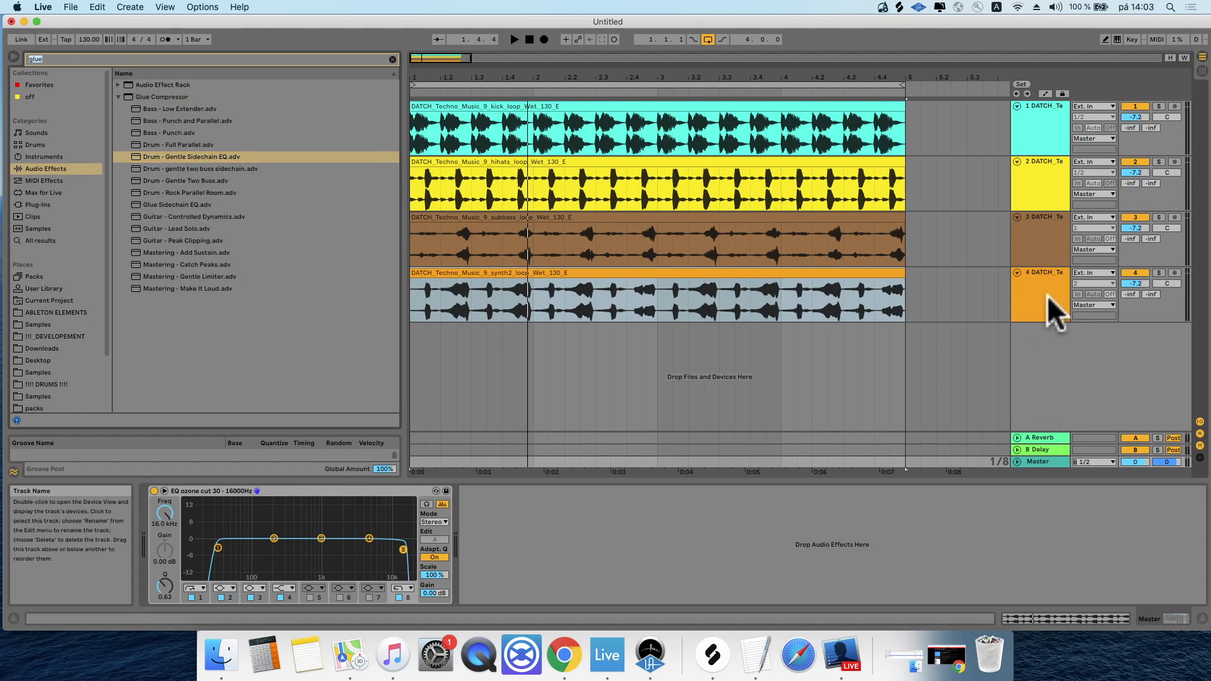
Recolour all four audio tracks white
{"action": "left_click", "coordinate": [1040, 126]}
{"action": "right_click", "coordinate": [1039, 118]}
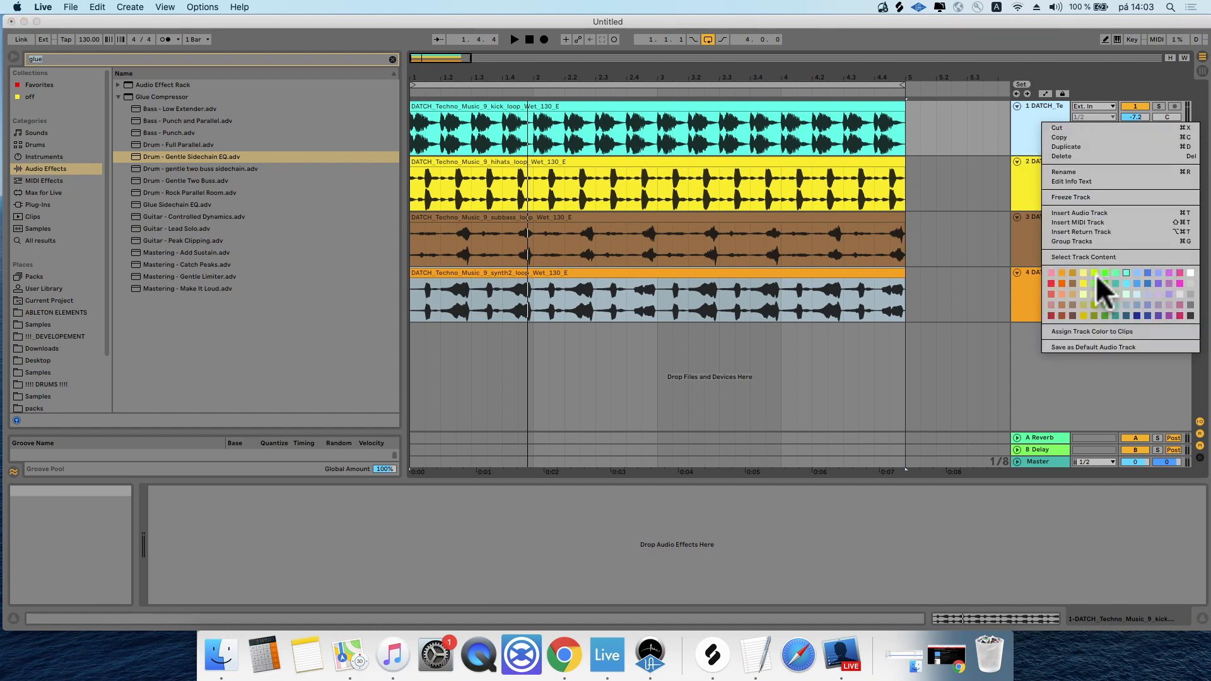
{"action": "left_click", "coordinate": [1030, 292]}
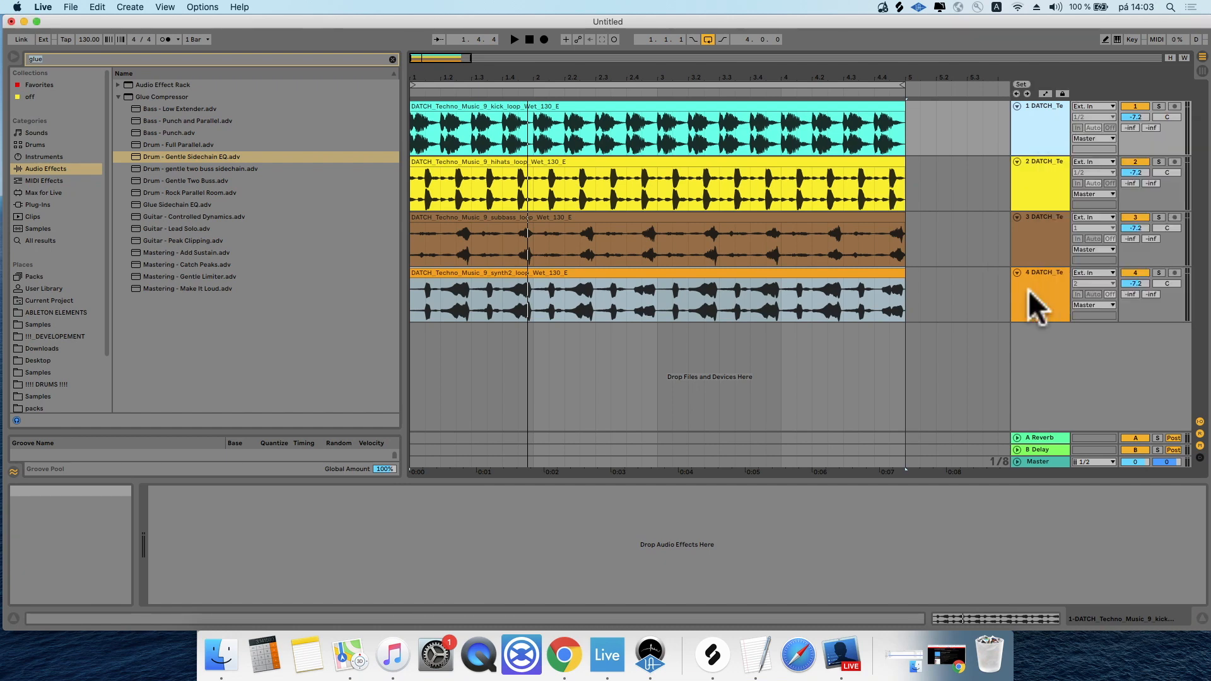
{"action": "right_click", "coordinate": [1027, 135]}
{"action": "left_click", "coordinate": [1181, 290]}
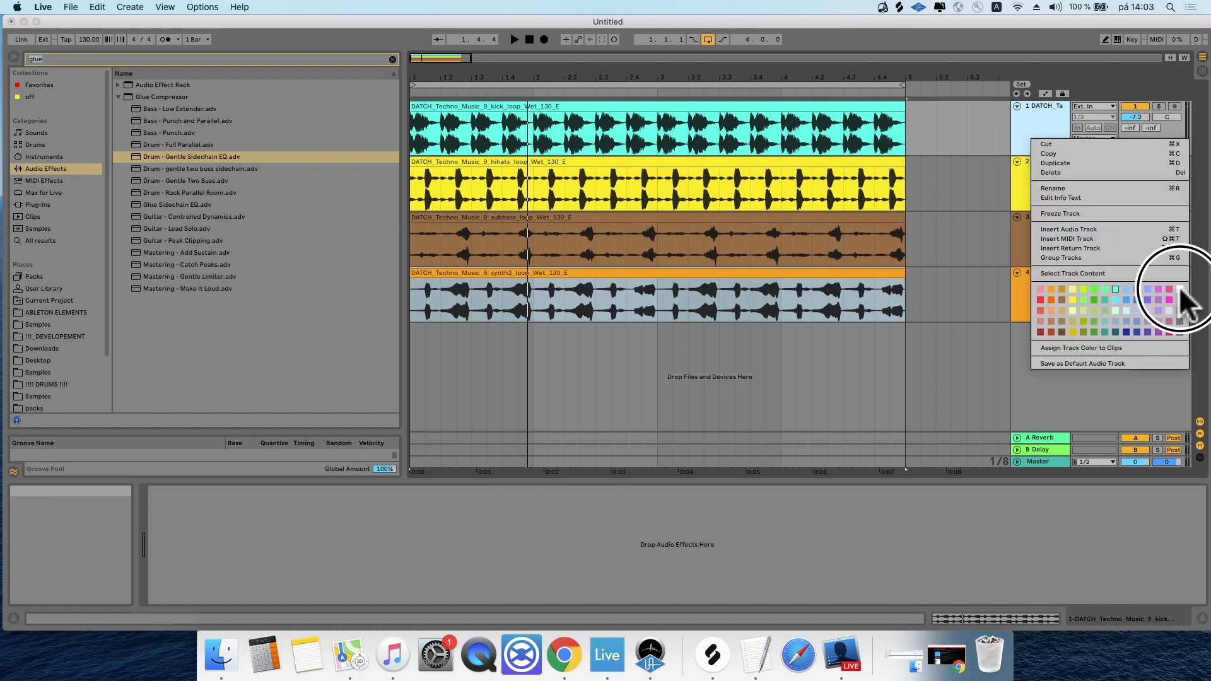
{"action": "left_click", "coordinate": [1031, 134]}
{"action": "left_click", "coordinate": [1058, 303], "text": "shift"}
{"action": "right_click", "coordinate": [1058, 303]}
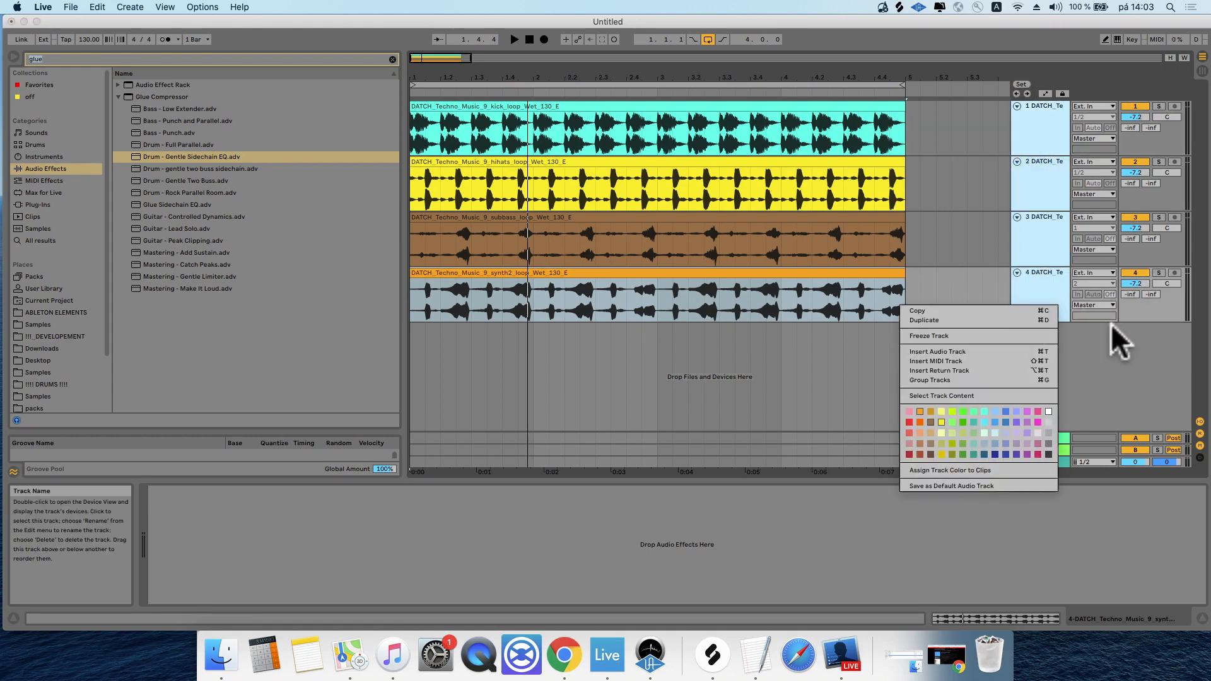
{"action": "left_click", "coordinate": [1047, 411]}
Rename the first audio track "kick"
{"action": "right_click", "coordinate": [1035, 124]}
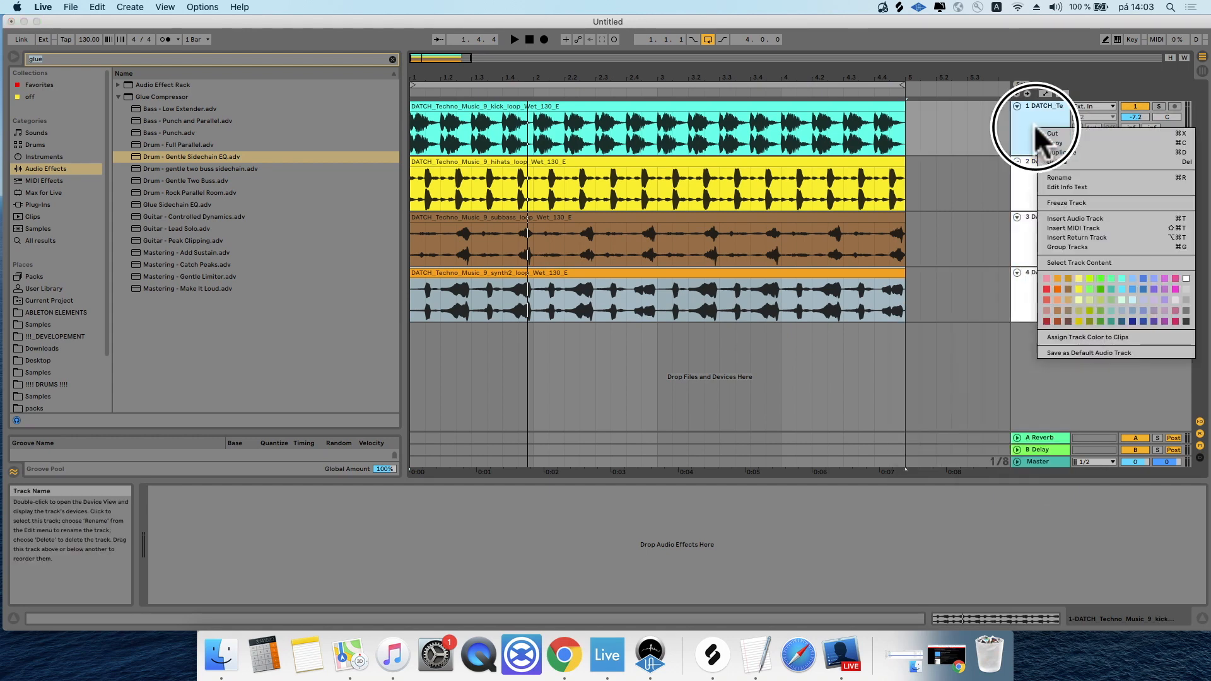
{"action": "left_click", "coordinate": [1069, 171]}
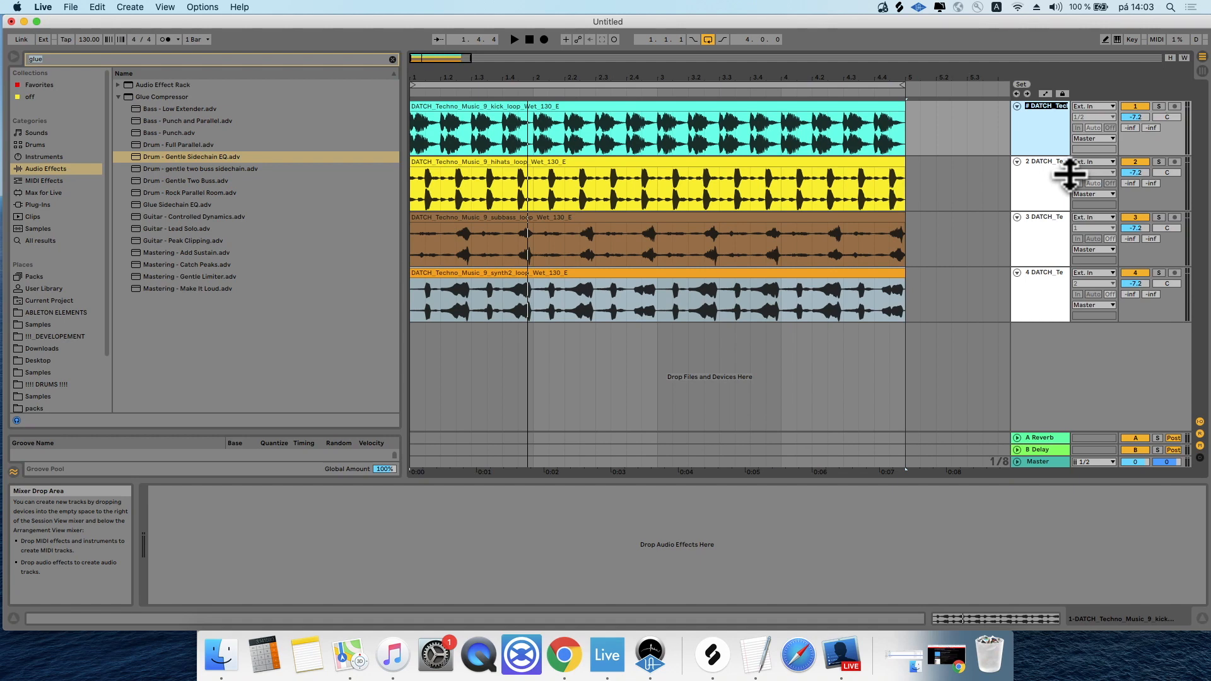
{"action": "type", "text": "kick"}
{"action": "key", "text": "Return"}
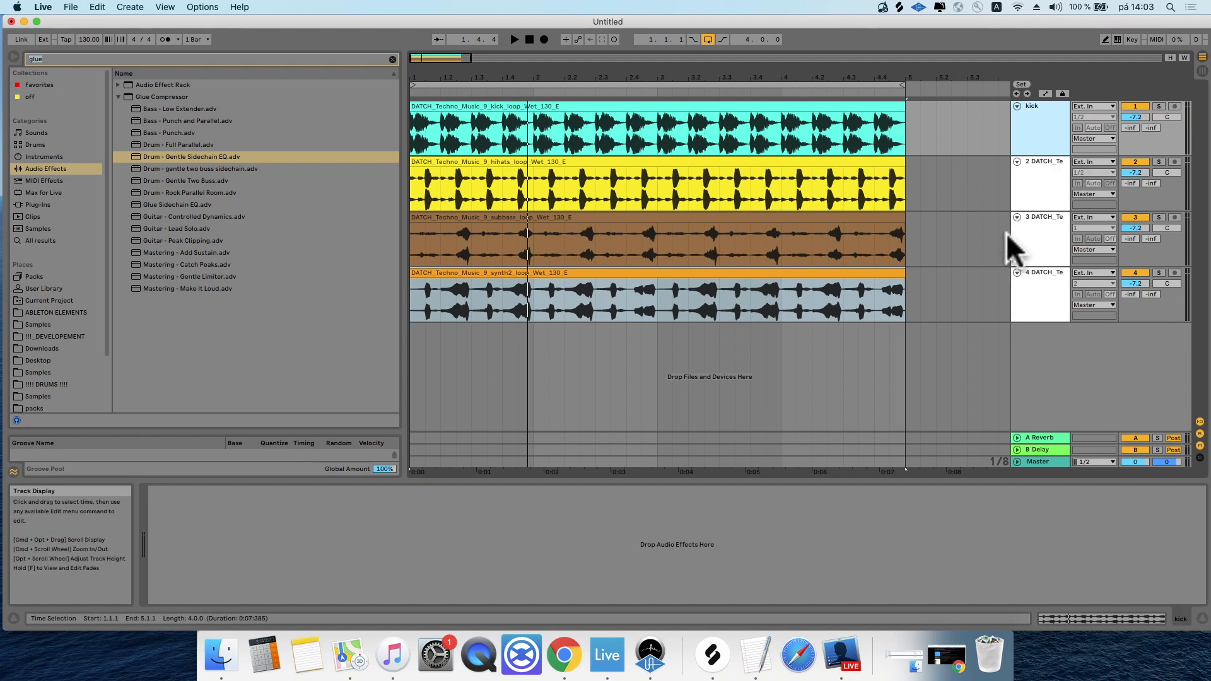
Solo the subbass track and play it briefly to identify its sound
{"action": "left_click", "coordinate": [1041, 239]}
{"action": "key", "text": "space"}
{"action": "left_click", "coordinate": [1159, 218]}
{"action": "key", "text": "space"}
Rename the subbass track "bass" and move it directly below the kick track
{"action": "right_click", "coordinate": [1047, 227]}
{"action": "left_click", "coordinate": [1080, 276]}
{"action": "type", "text": "b"}
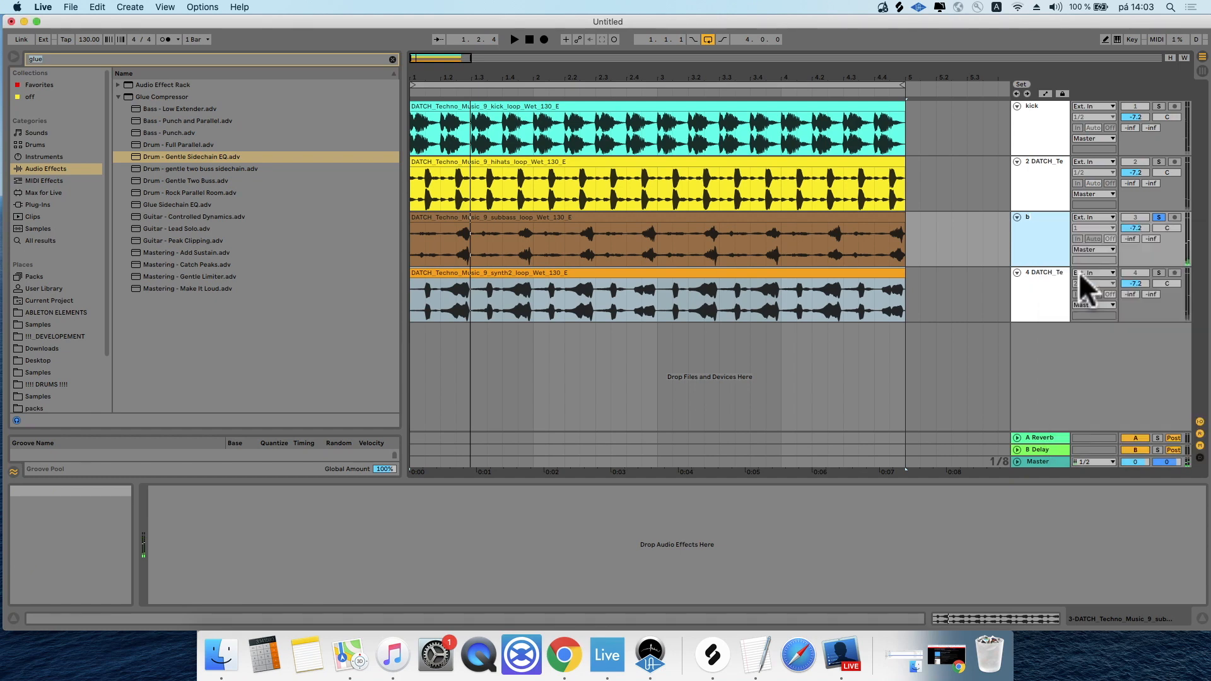
{"action": "key", "text": "Return"}
{"action": "left_click_drag", "start_coordinate": [1061, 213], "coordinate": [1036, 170]}
Recolour the kick and bass tracks red together
{"action": "right_click", "coordinate": [1036, 169]}
{"action": "left_click", "coordinate": [1049, 135]}
{"action": "right_click", "coordinate": [1039, 122]}
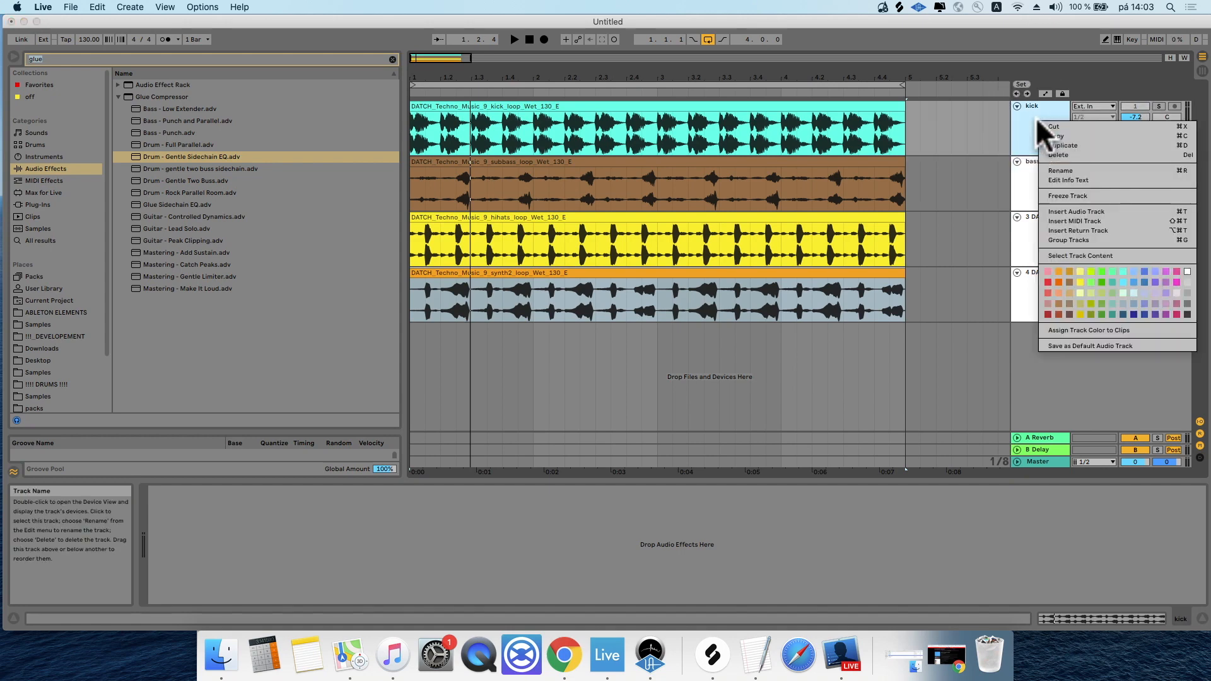
{"action": "left_click", "coordinate": [1026, 178]}
{"action": "left_click", "coordinate": [1027, 177], "text": "shift"}
{"action": "right_click", "coordinate": [1027, 176]}
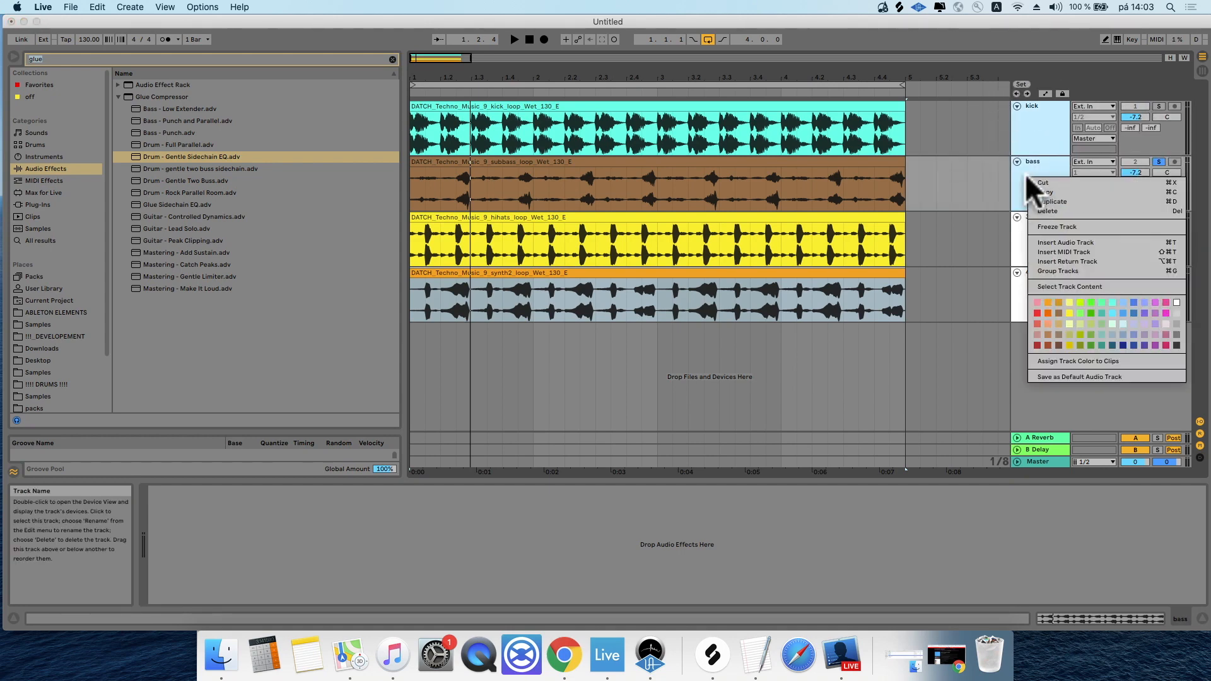
{"action": "left_click", "coordinate": [1043, 320]}
{"action": "left_click", "coordinate": [1045, 164]}
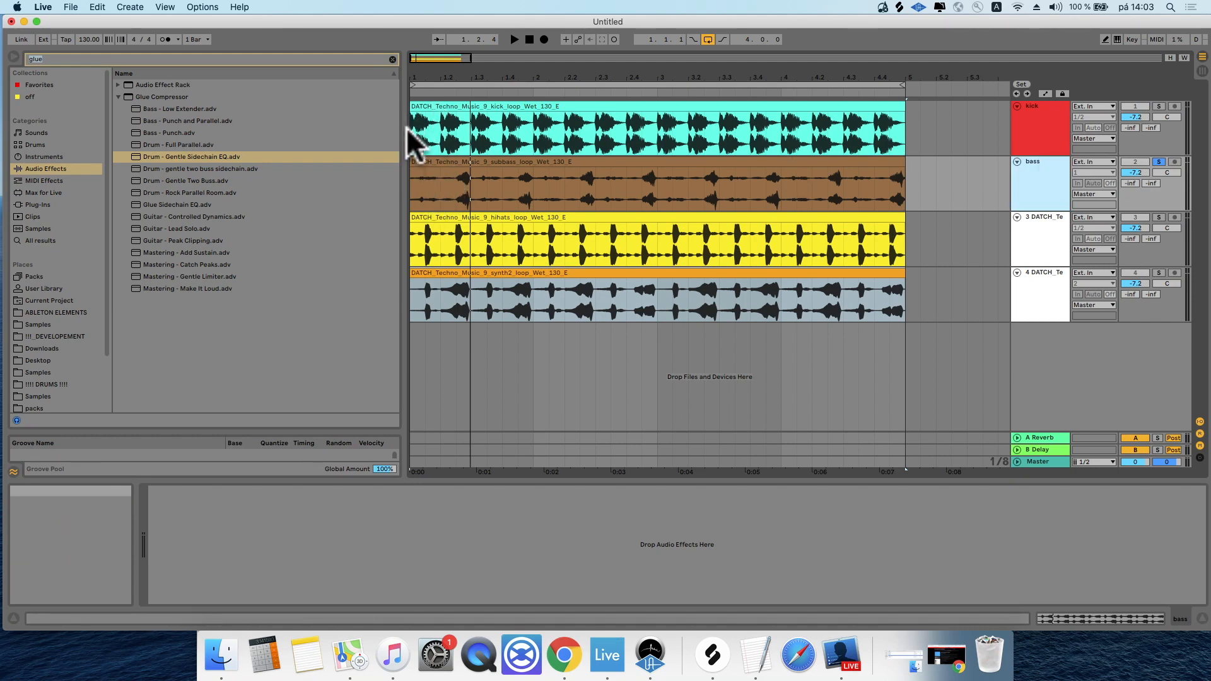
{"action": "left_click", "coordinate": [440, 112]}
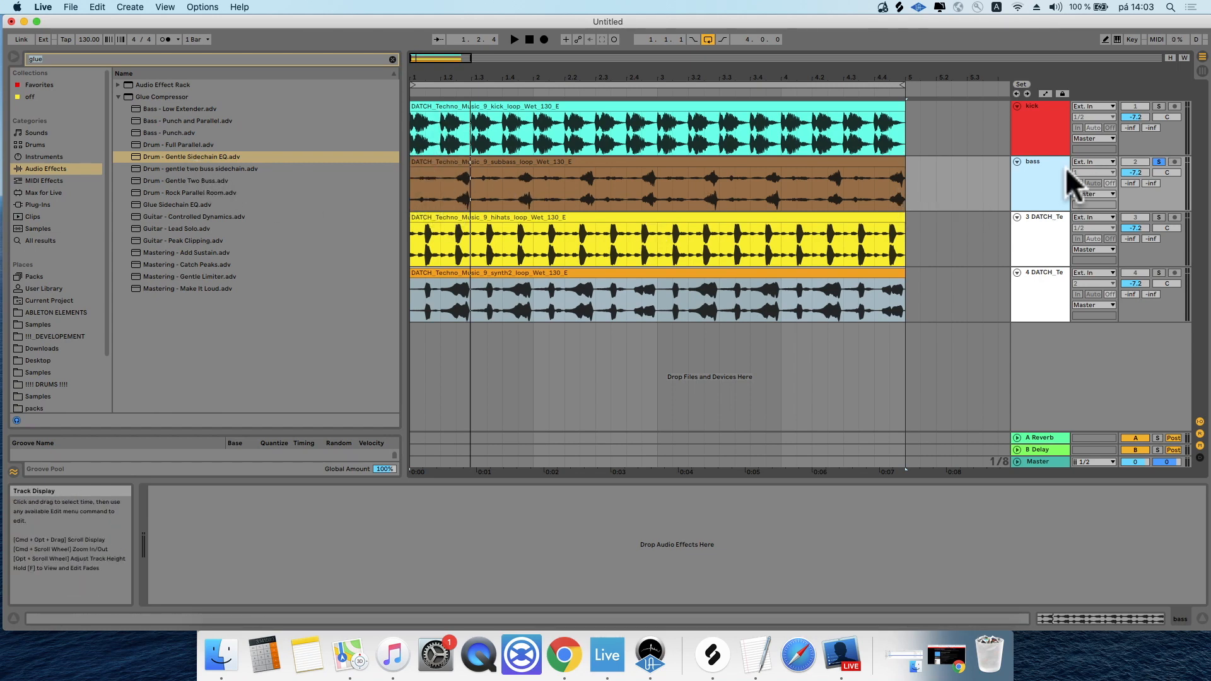
{"action": "left_click", "coordinate": [1033, 180]}
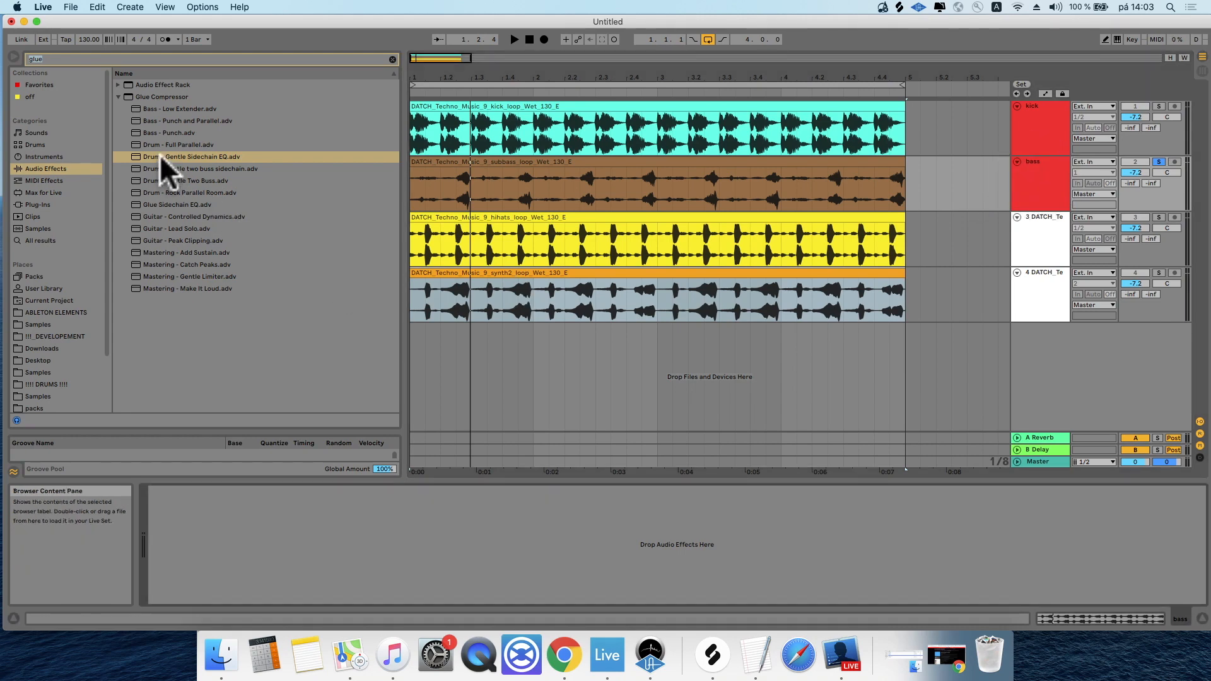
Load the Drum - Gentle Sidechain EQ preset on the bass track and enable its sidechain with kick as the audio source
{"action": "left_click_drag", "start_coordinate": [163, 156], "coordinate": [320, 530]}
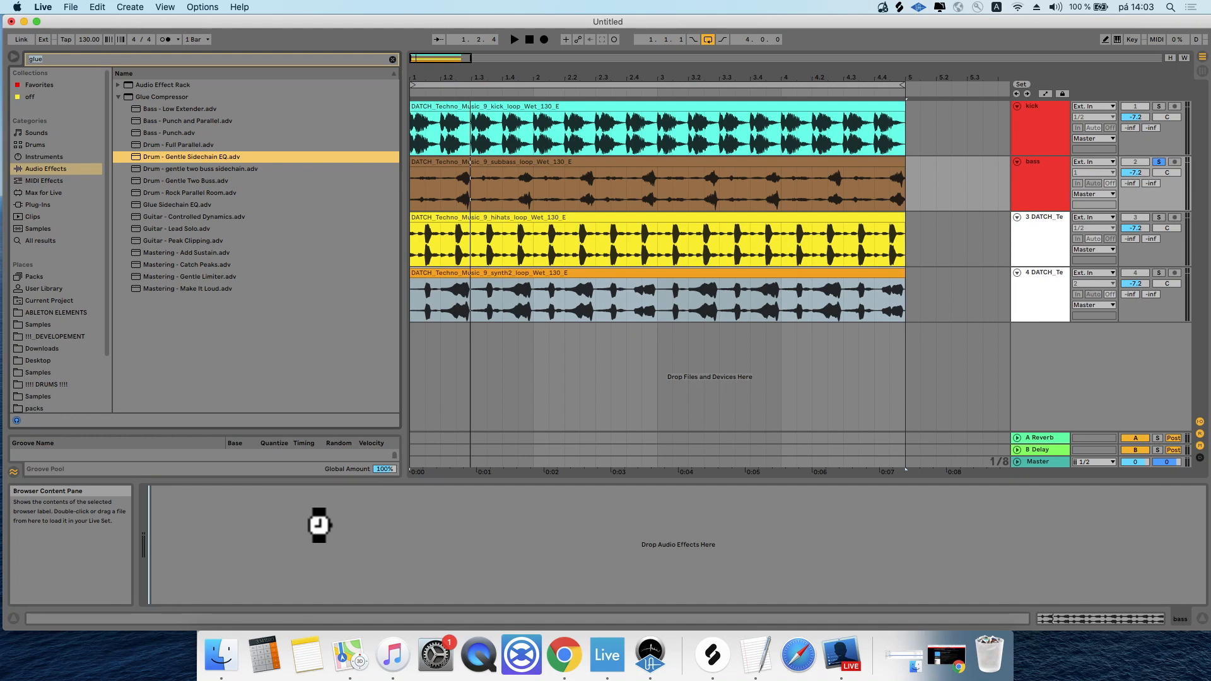
{"action": "left_click", "coordinate": [164, 492]}
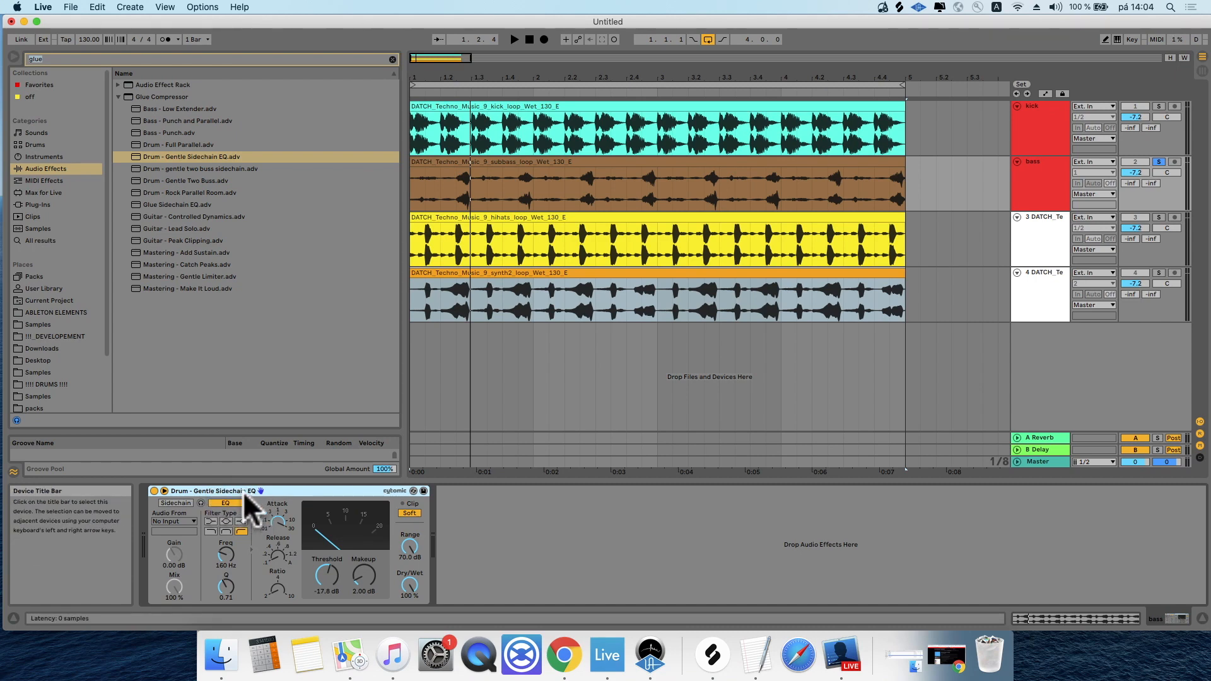
{"action": "left_click", "coordinate": [187, 503]}
{"action": "left_click", "coordinate": [183, 521]}
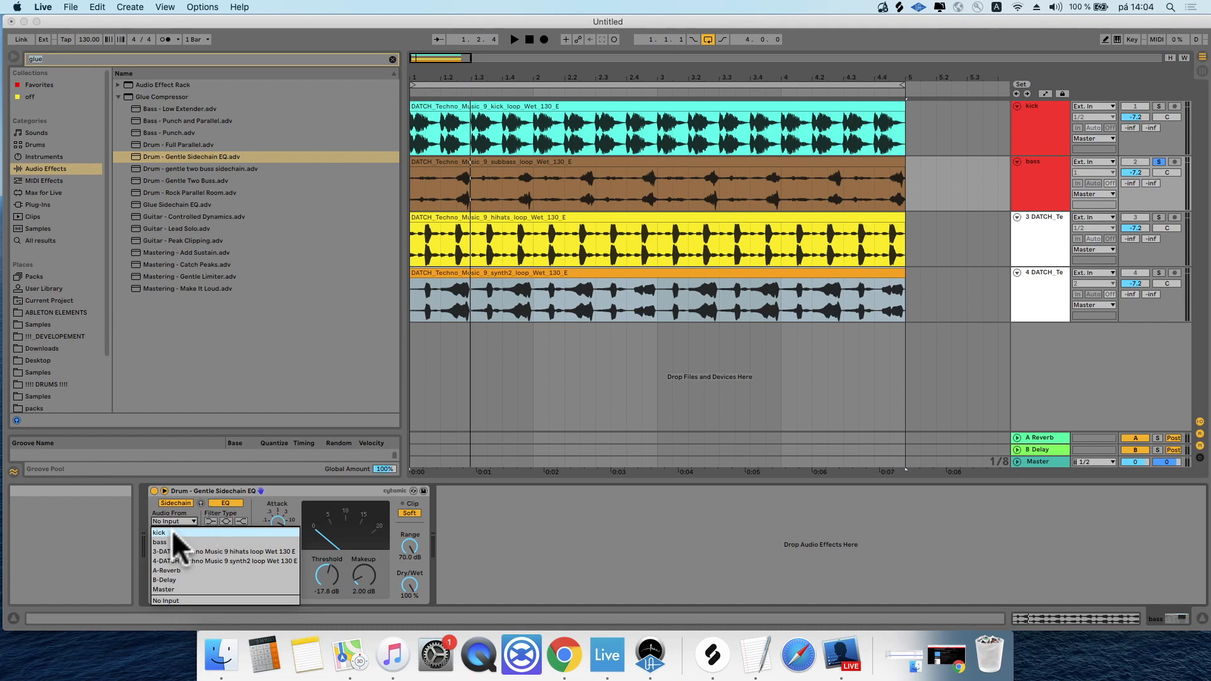
{"action": "left_click", "coordinate": [173, 534]}
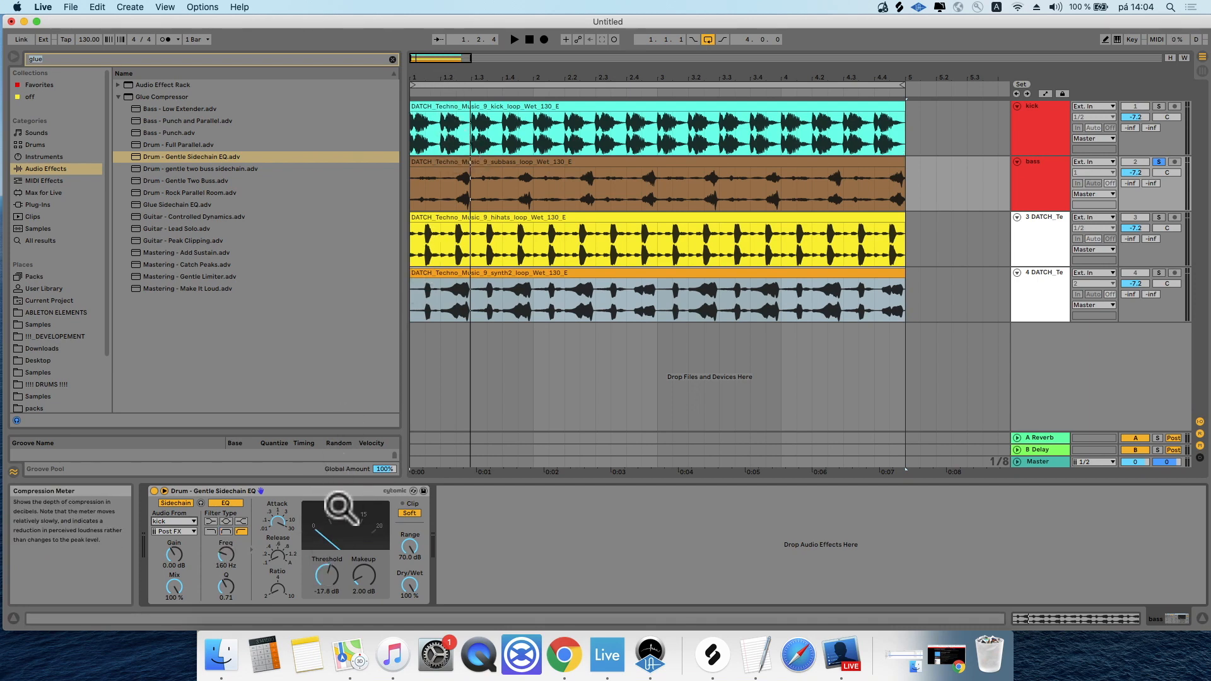
{"action": "left_click", "coordinate": [298, 489]}
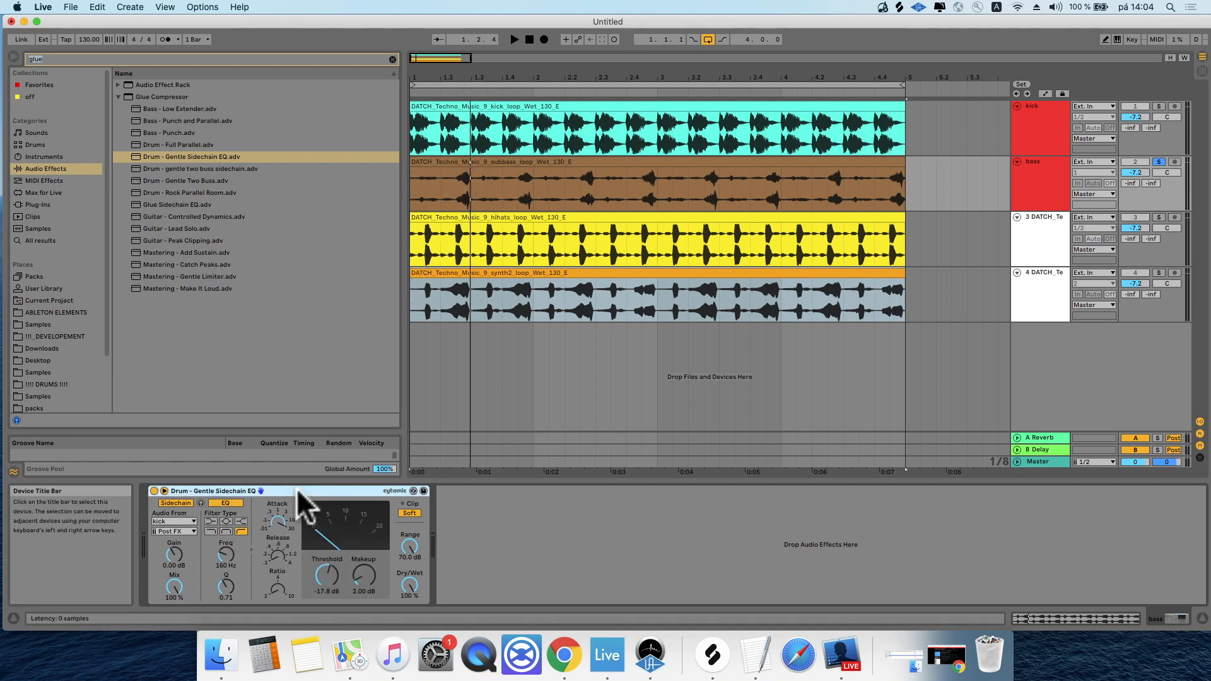
Set the compressor threshold to -29.2 dB during playback, then unsolo the bass and check the full mix on the master's spectrum
{"action": "key", "text": "space"}
{"action": "left_click_drag", "start_coordinate": [324, 574], "coordinate": [331, 528]}
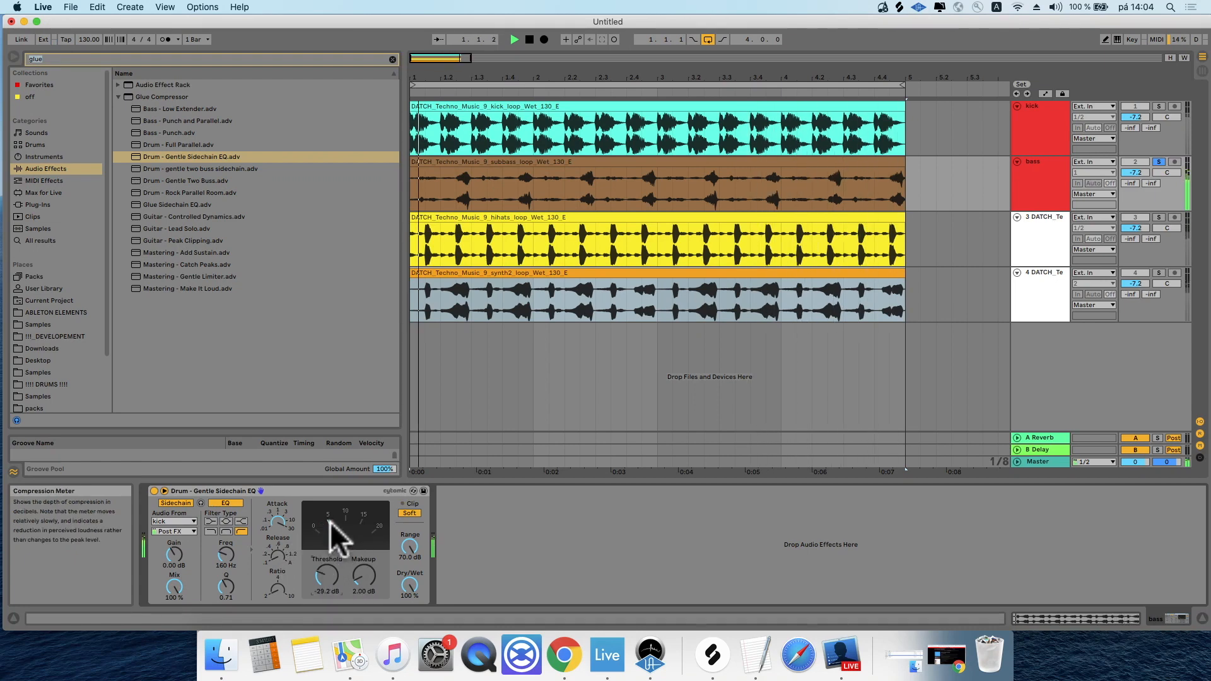
{"action": "left_click", "coordinate": [1159, 163]}
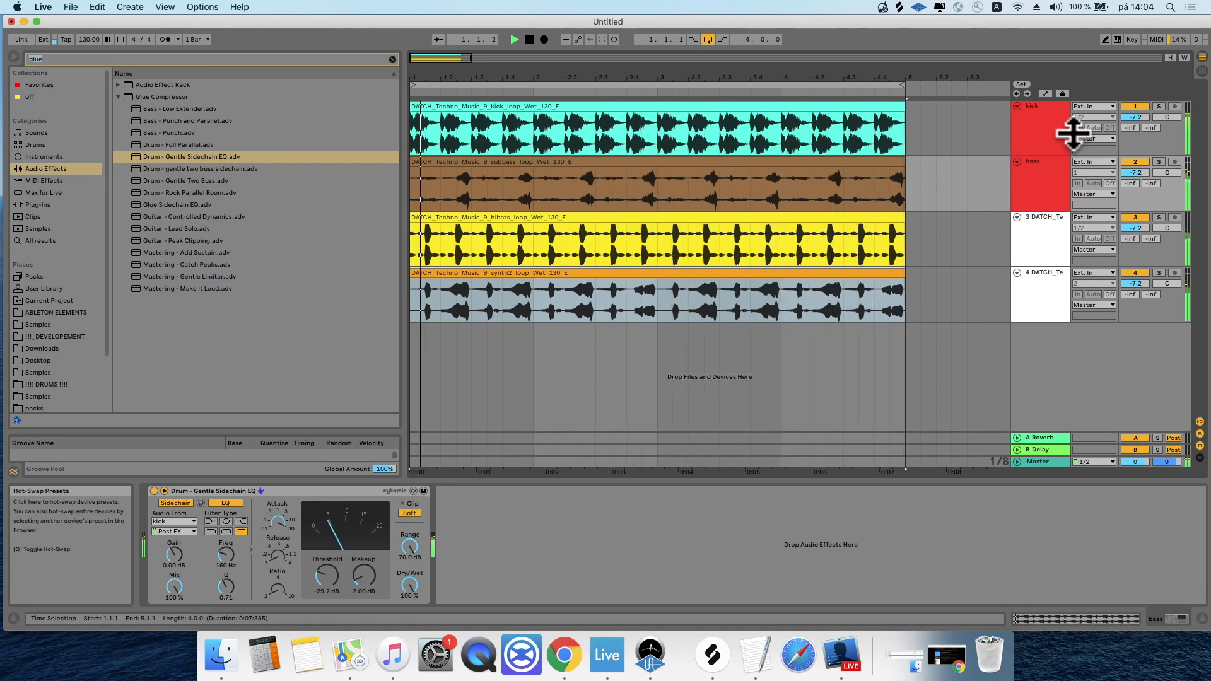
{"action": "left_click", "coordinate": [1035, 462]}
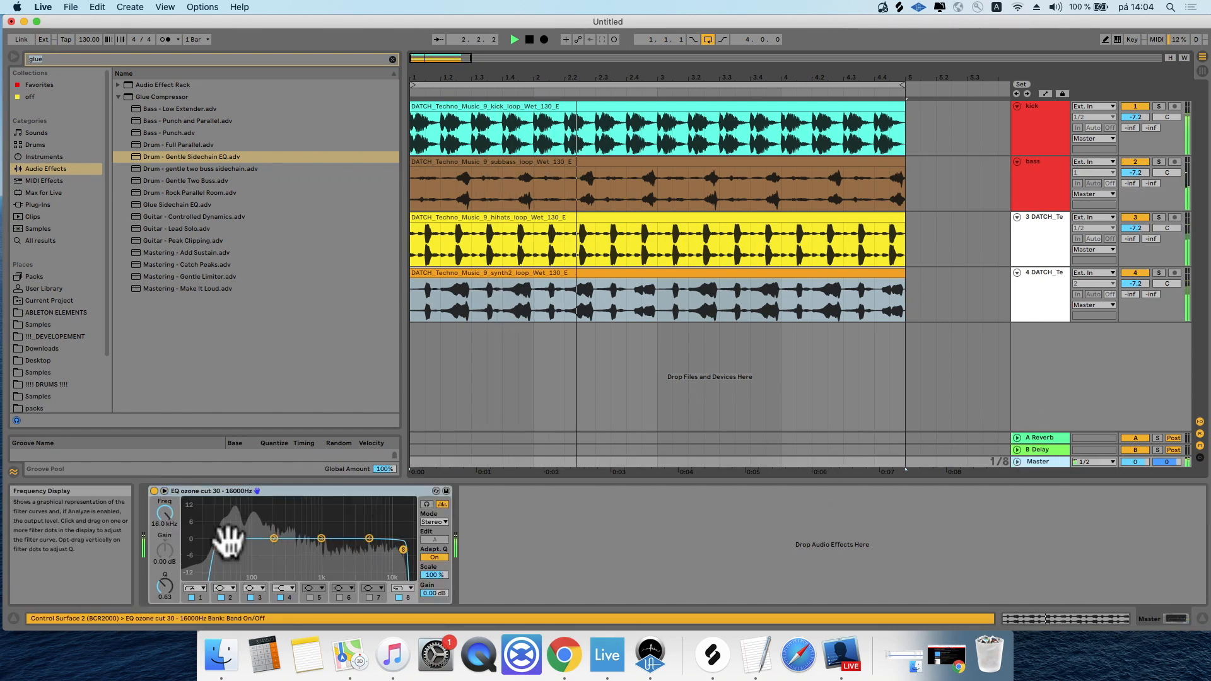
{"action": "key", "text": "space"}
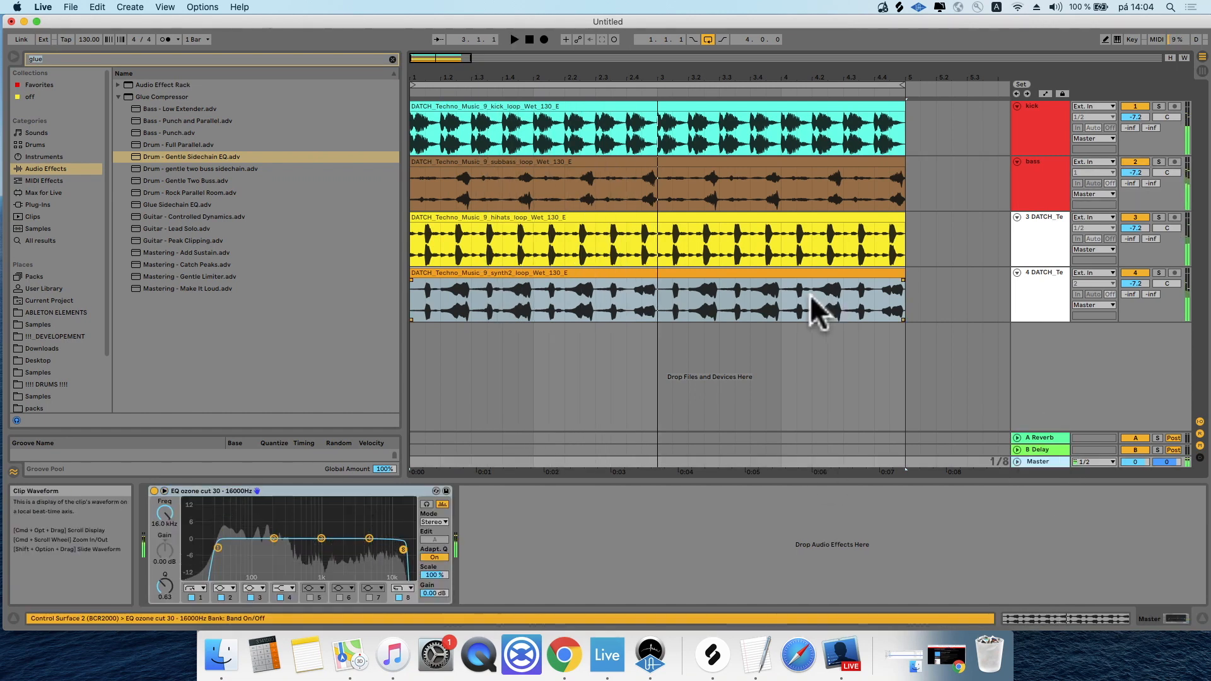
Delete the sidechain compressor from the bass track
{"action": "left_click", "coordinate": [1060, 183]}
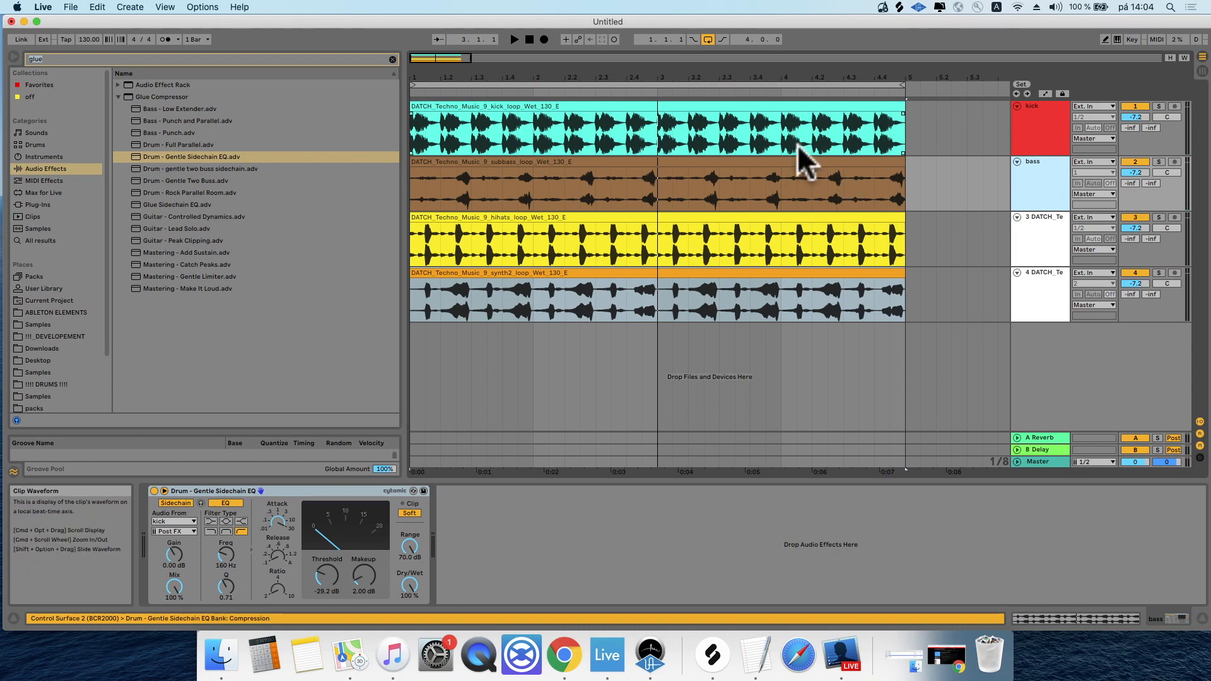
{"action": "left_click", "coordinate": [532, 106]}
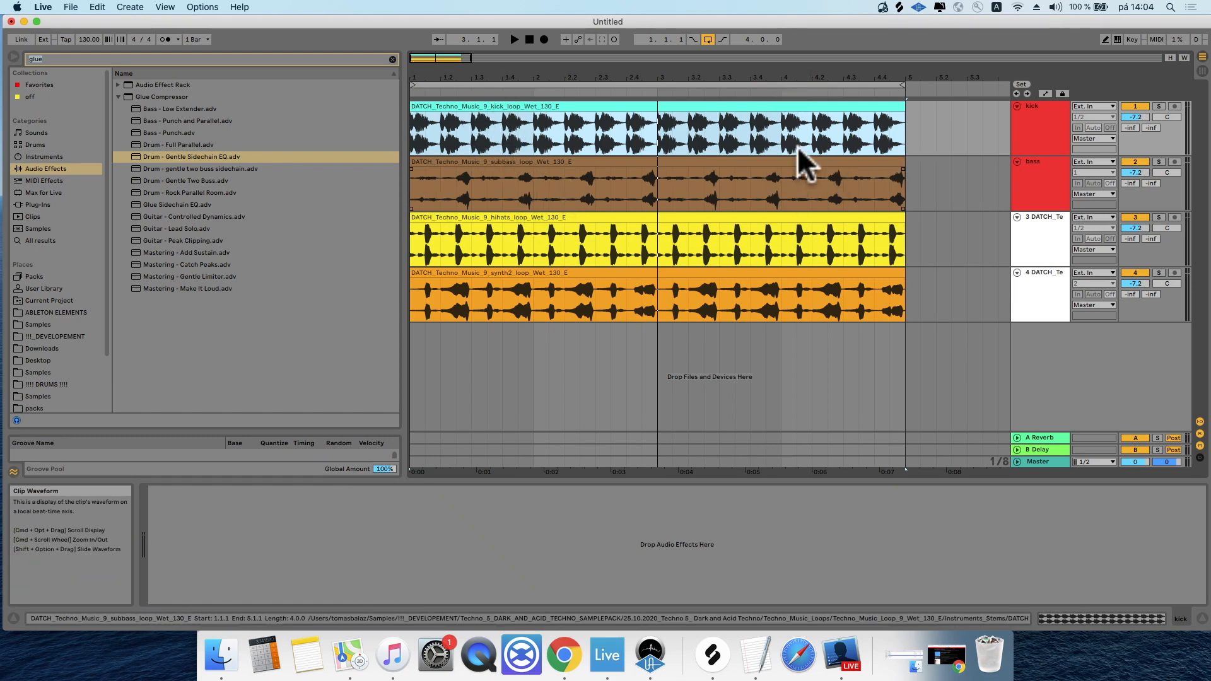
{"action": "left_click", "coordinate": [1028, 183]}
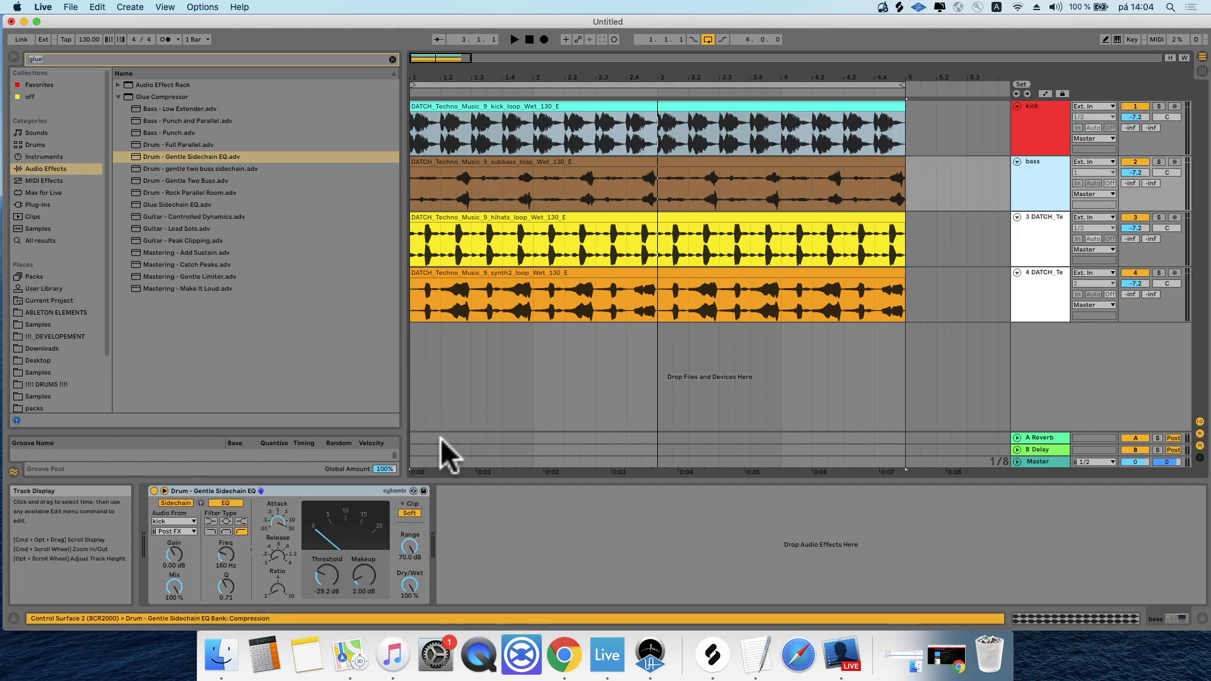
{"action": "left_click", "coordinate": [335, 493]}
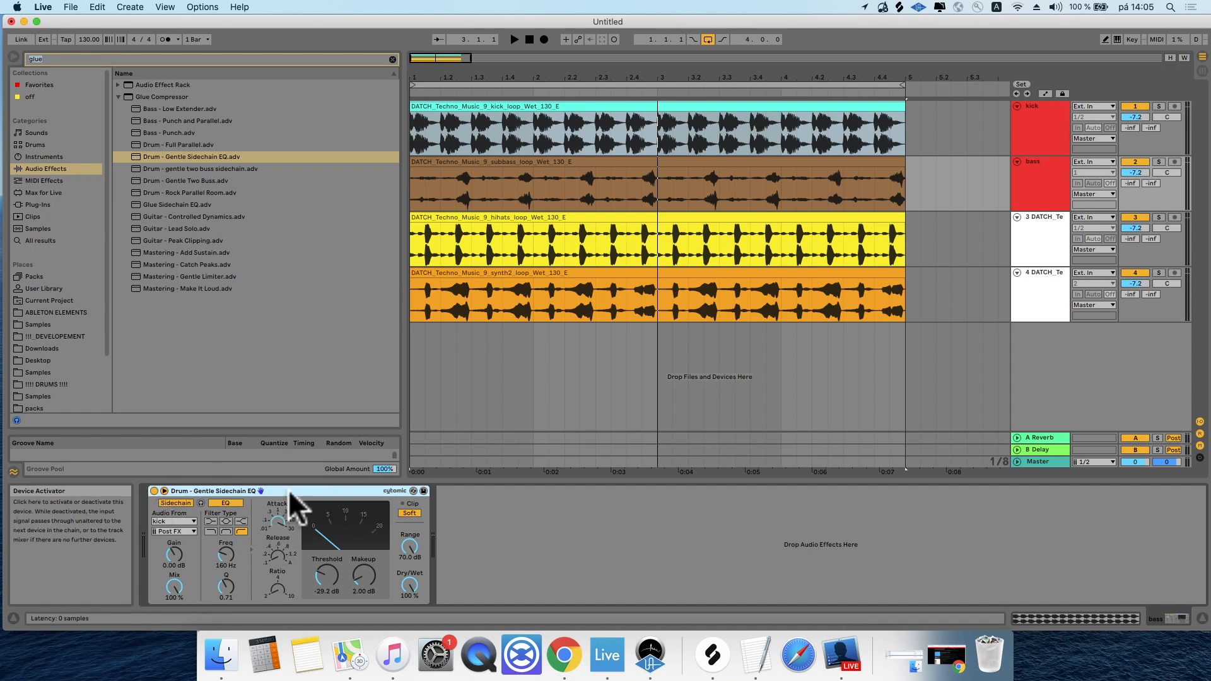
{"action": "left_click", "coordinate": [343, 491]}
{"action": "key", "text": "BackSpace"}
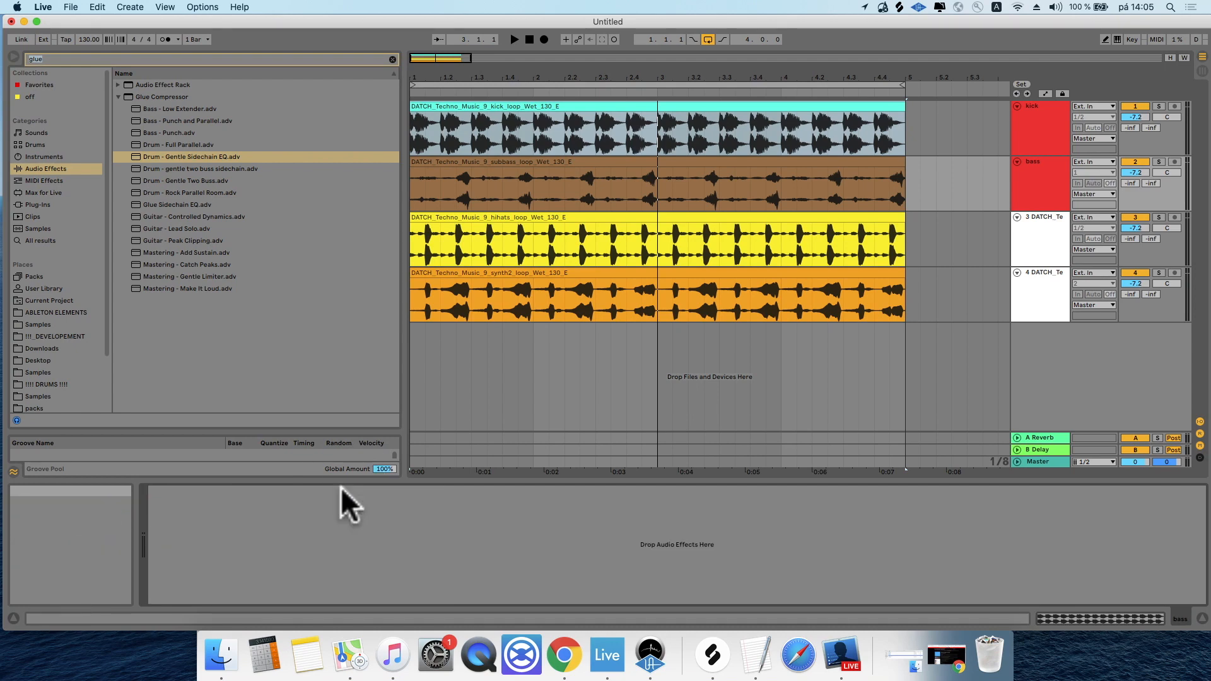
Search the browser favourites for "lfo" and load LFOTool onto the bass track
{"action": "left_click", "coordinate": [43, 56]}
{"action": "left_click", "coordinate": [73, 61]}
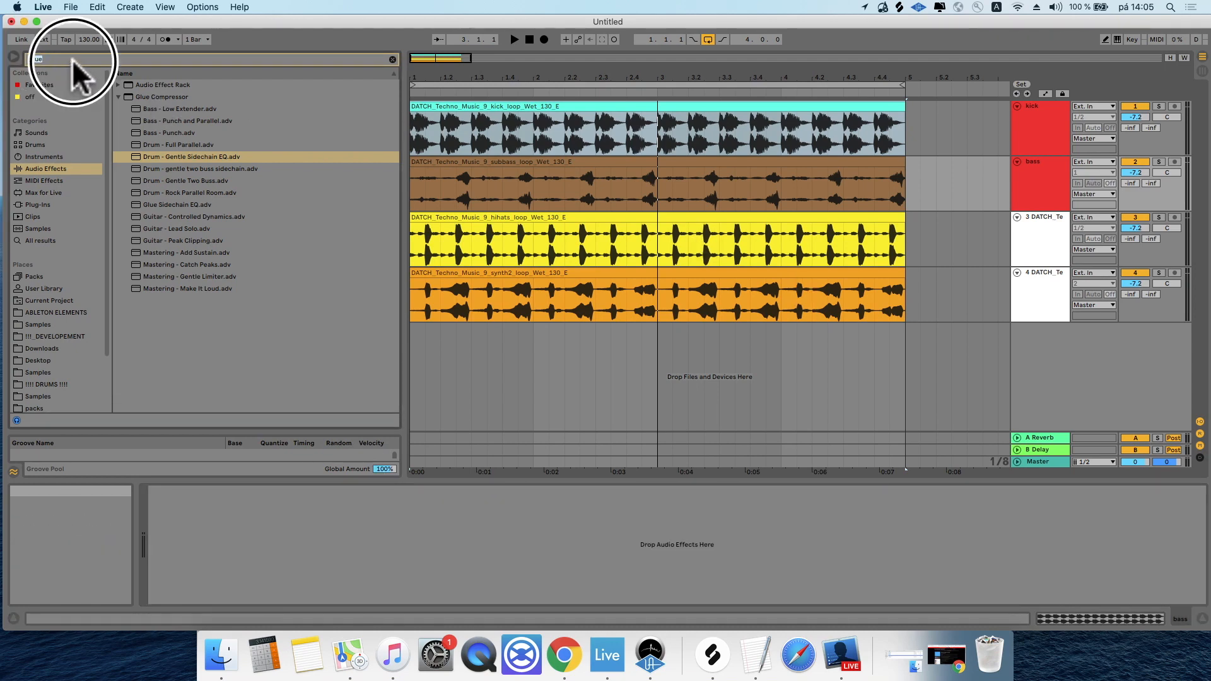
{"action": "type", "text": "lfo"}
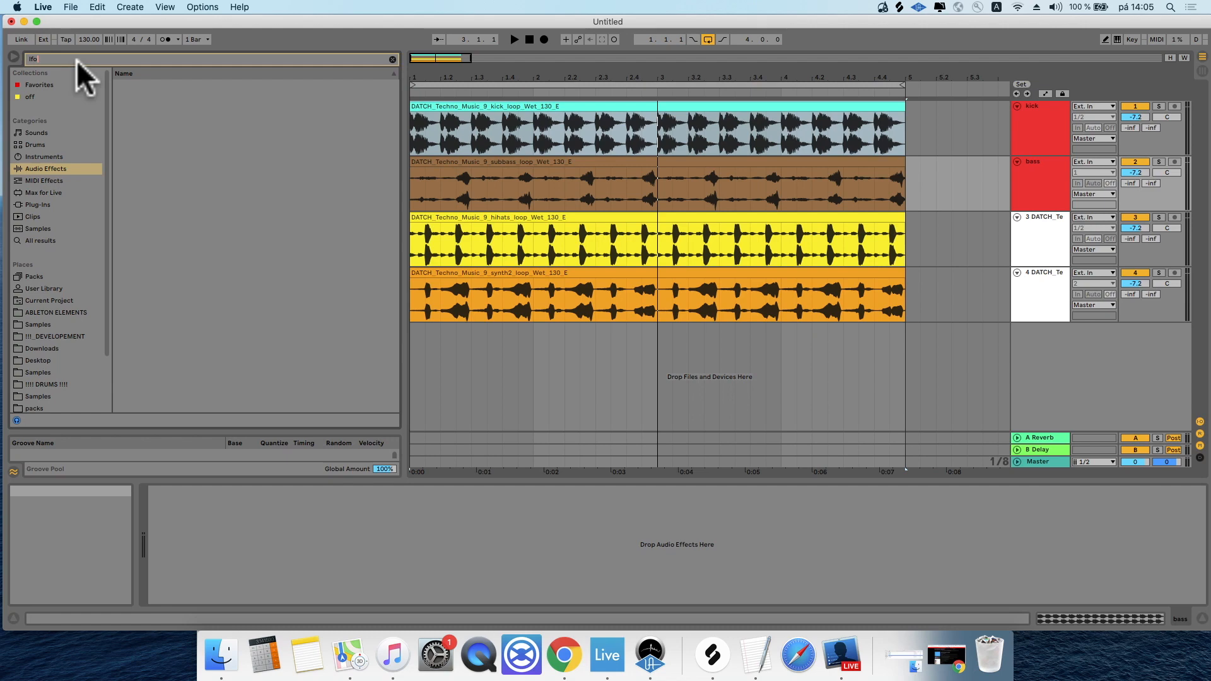
{"action": "left_click", "coordinate": [67, 85]}
{"action": "left_click", "coordinate": [221, 331]}
{"action": "left_click_drag", "start_coordinate": [221, 331], "coordinate": [315, 545]}
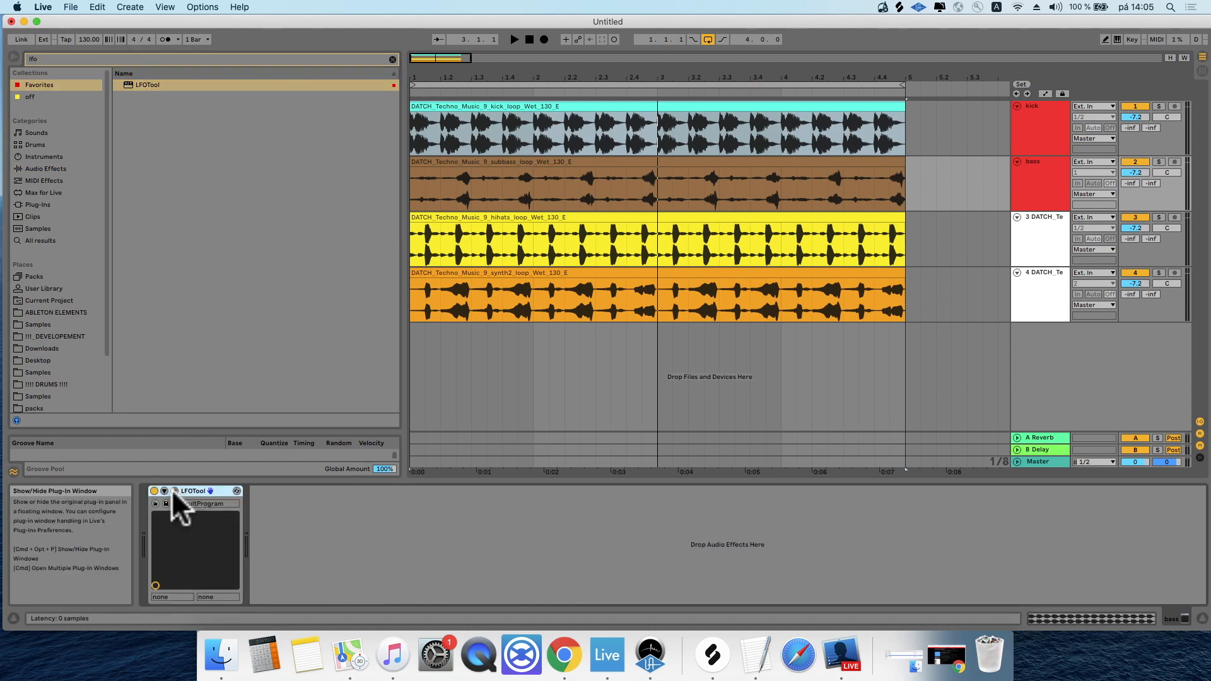
Open the LFOTool window and reshape the LFO curve with an earlier final peak and a lower starting point
{"action": "left_click", "coordinate": [174, 491]}
{"action": "left_click_drag", "start_coordinate": [238, 296], "coordinate": [753, 205]}
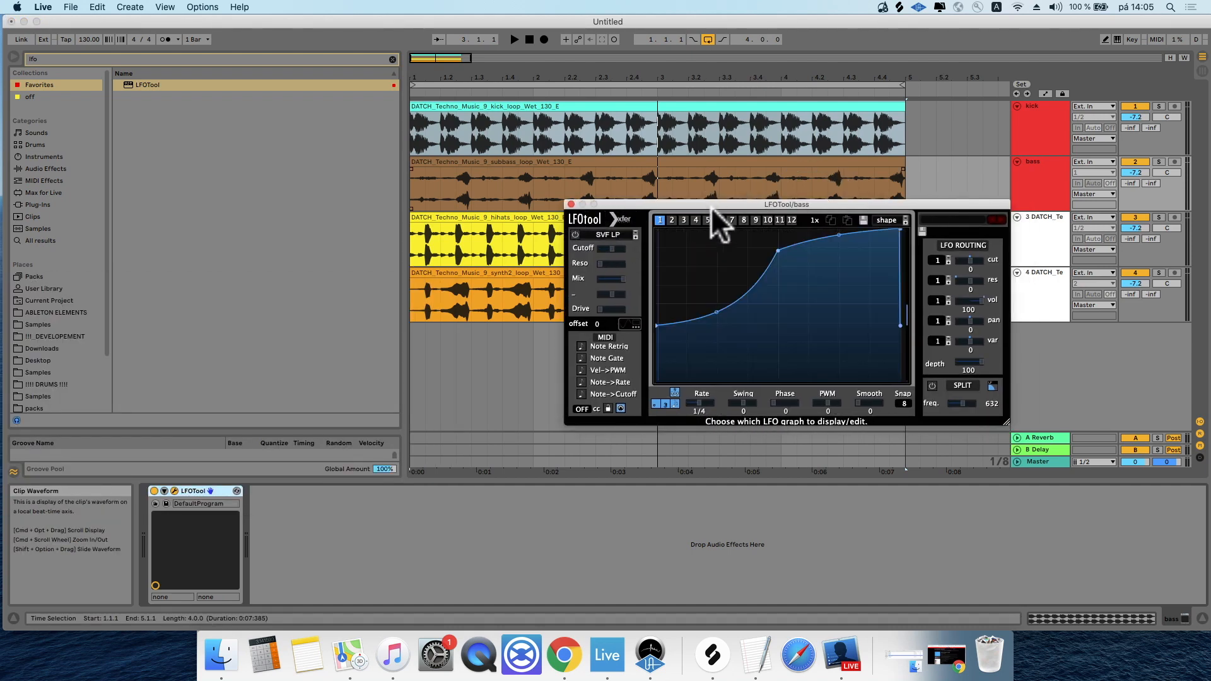
{"action": "left_click_drag", "start_coordinate": [711, 205], "coordinate": [514, 202]}
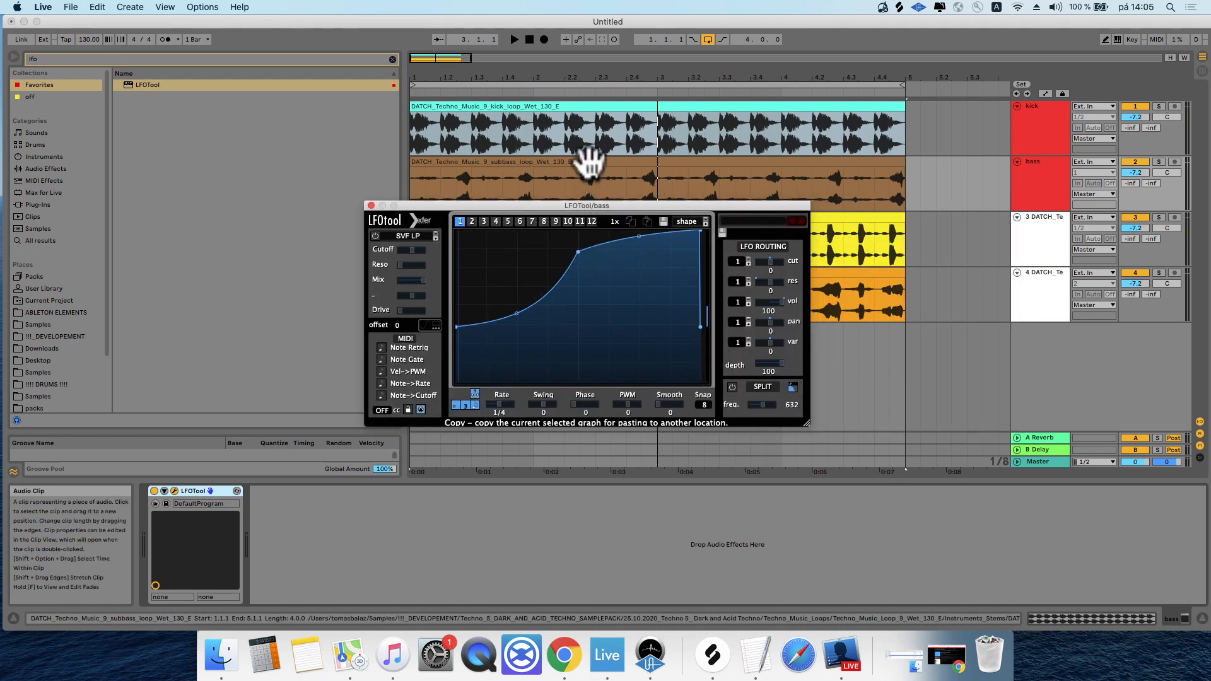
{"action": "left_click", "coordinate": [1037, 176]}
{"action": "left_click_drag", "start_coordinate": [702, 231], "coordinate": [682, 223]}
{"action": "left_click_drag", "start_coordinate": [690, 278], "coordinate": [680, 294]}
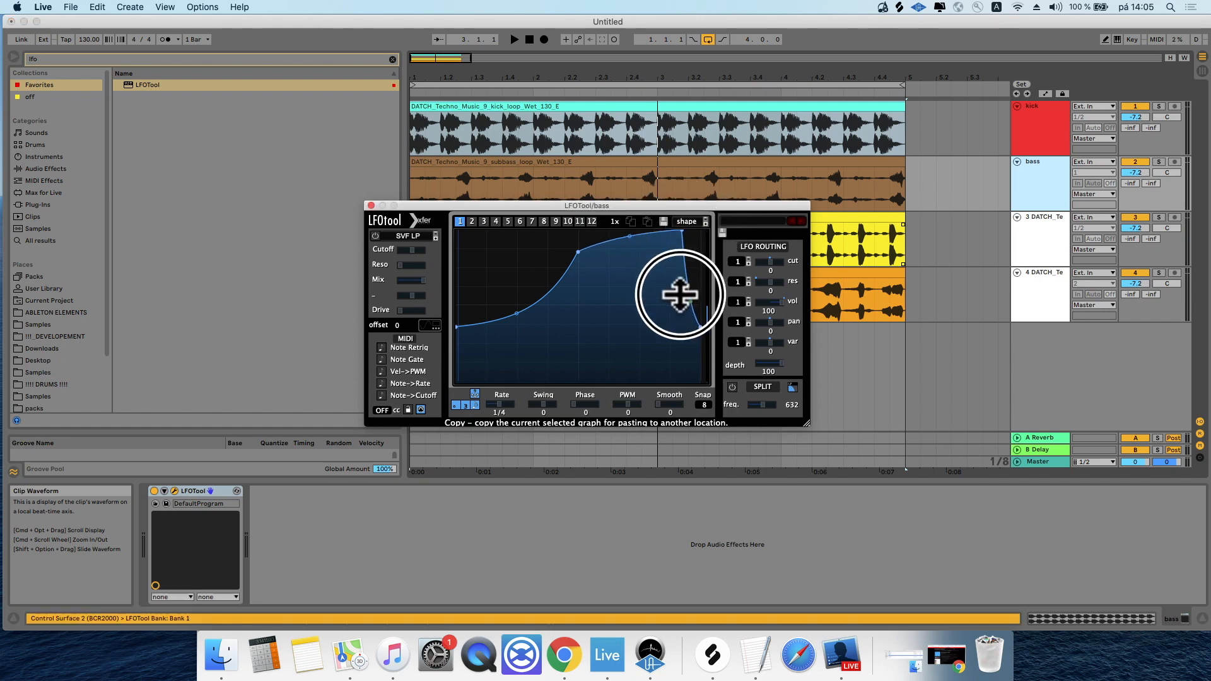
{"action": "left_click_drag", "start_coordinate": [457, 325], "coordinate": [459, 341]}
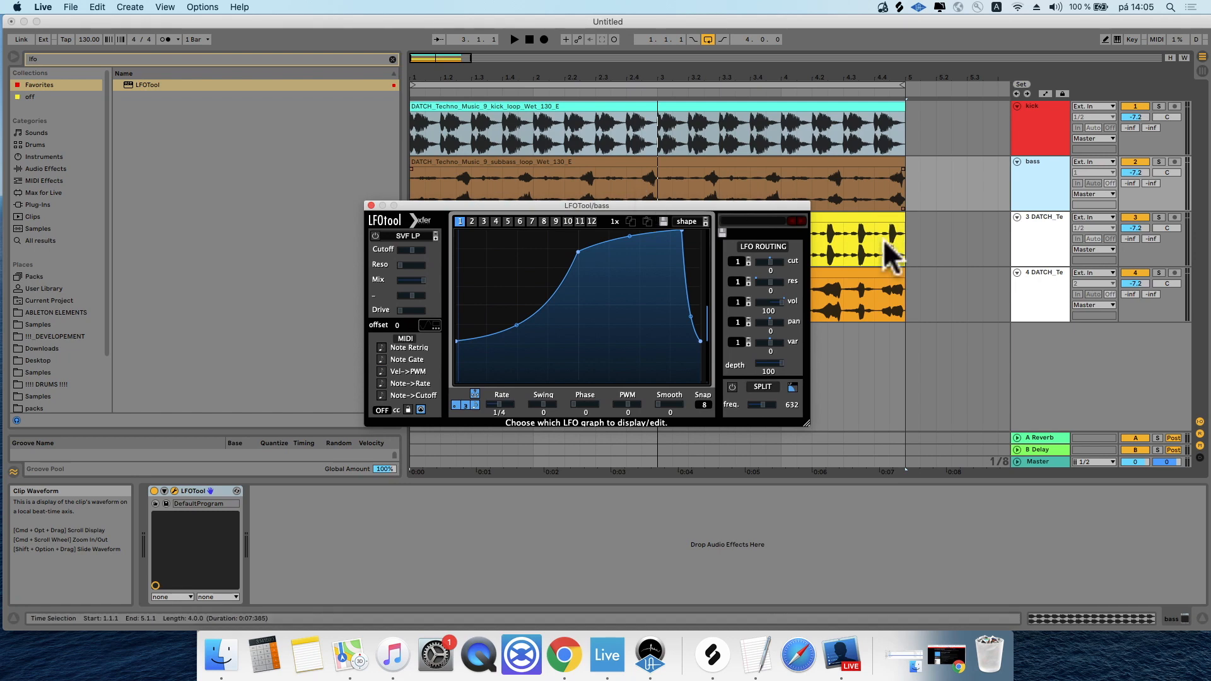
Solo the bass during playback, raise its volume to -2.8 dB and lower the LFO curve's starting point further
{"action": "key", "text": "space"}
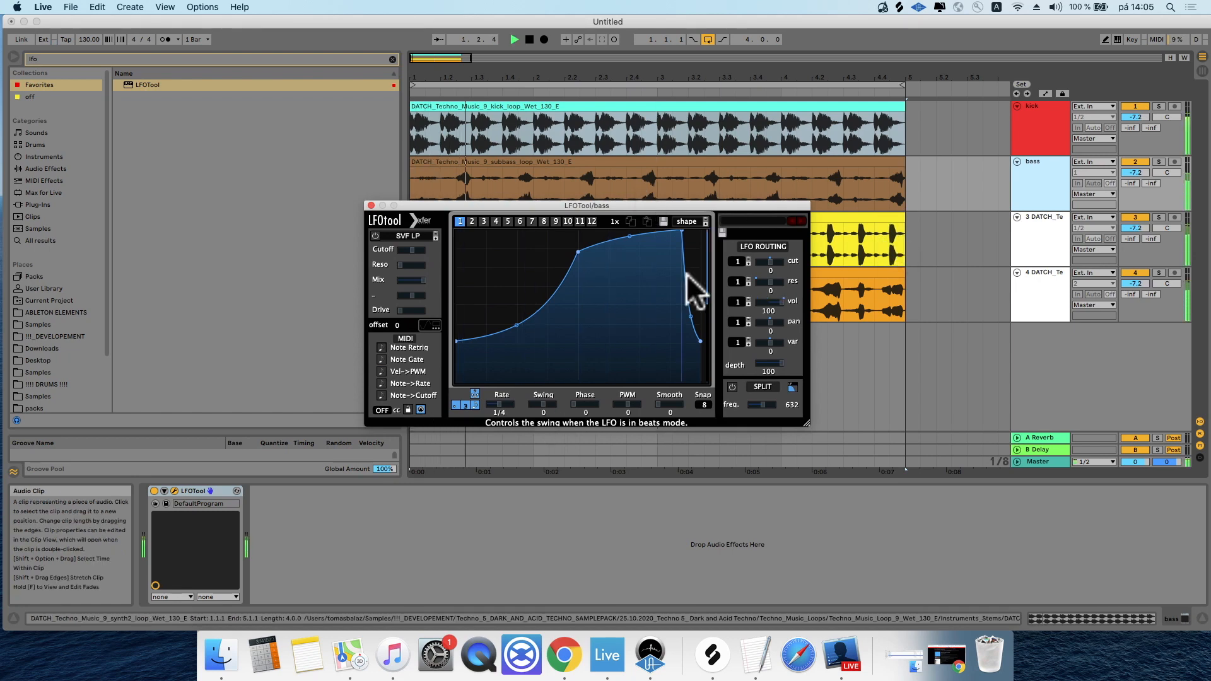
{"action": "left_click", "coordinate": [1158, 161]}
{"action": "left_click_drag", "start_coordinate": [1144, 172], "coordinate": [1143, 173]}
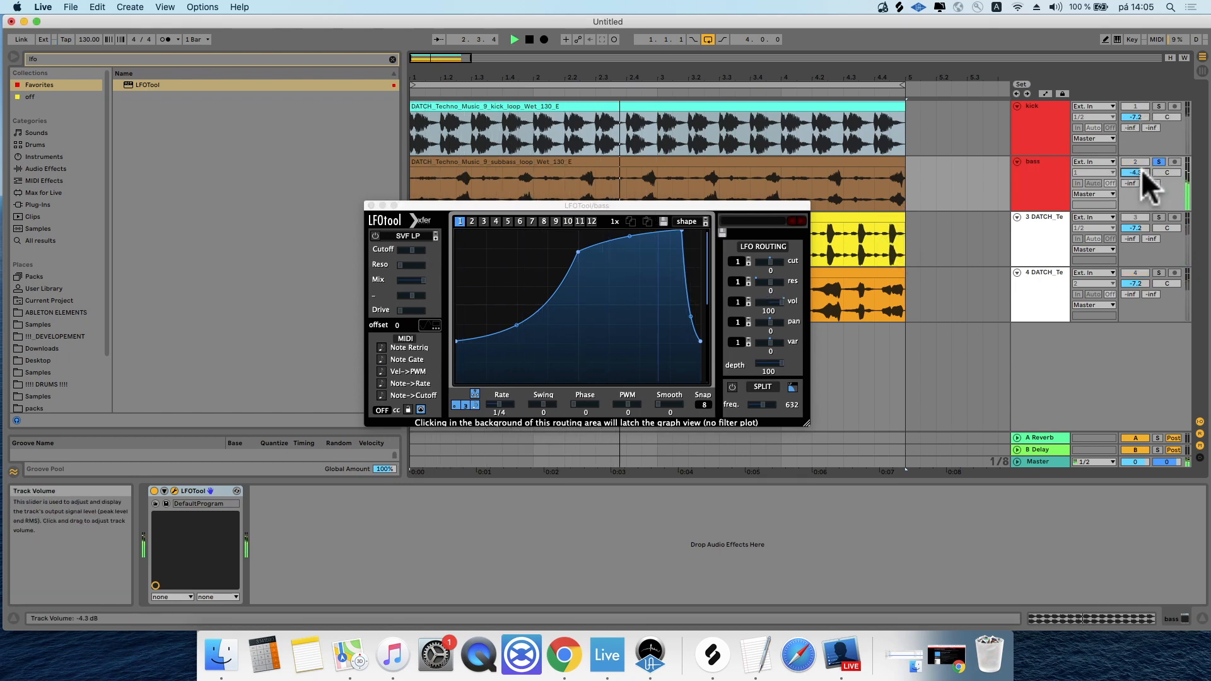
{"action": "mouse_move", "coordinate": [457, 341]}
{"action": "left_mouse_down"}
{"action": "mouse_move", "coordinate": [454, 275]}
{"action": "mouse_move", "coordinate": [446, 357]}
{"action": "left_mouse_up"}
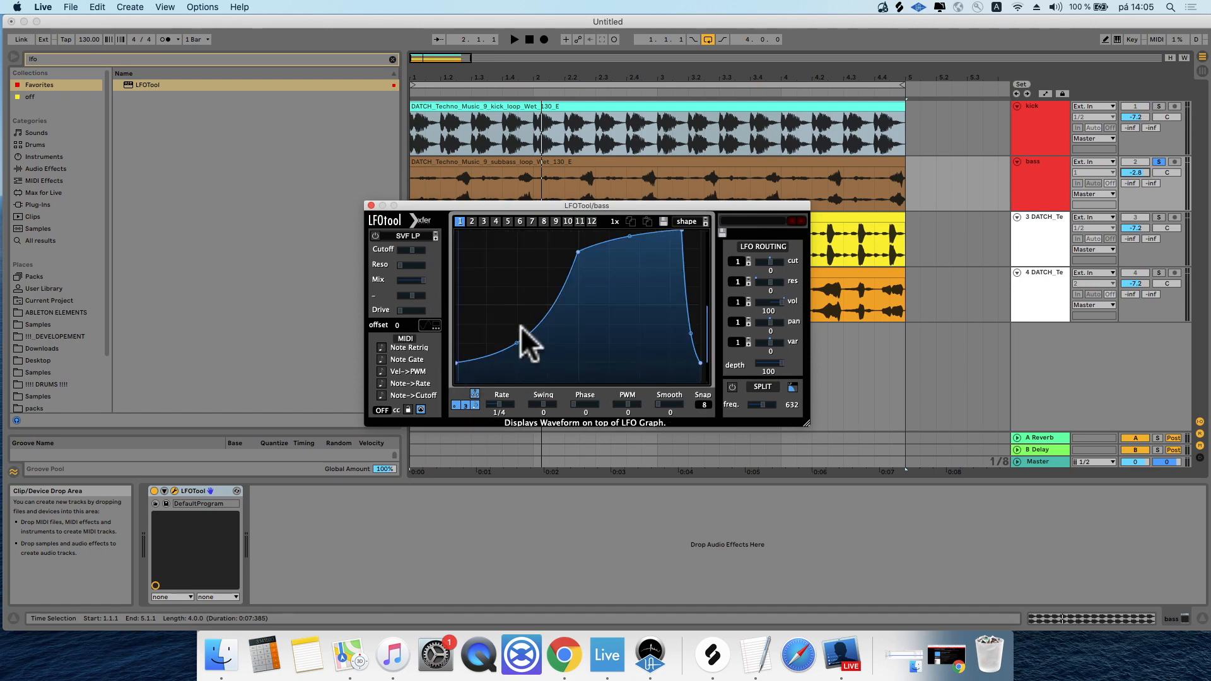
Compare the subbass waveform with the kick up close, marking the bass section from 1.2.3 to 1.3.1, and play the bass clip
{"action": "left_click_drag", "start_coordinate": [421, 74], "coordinate": [475, 73]}
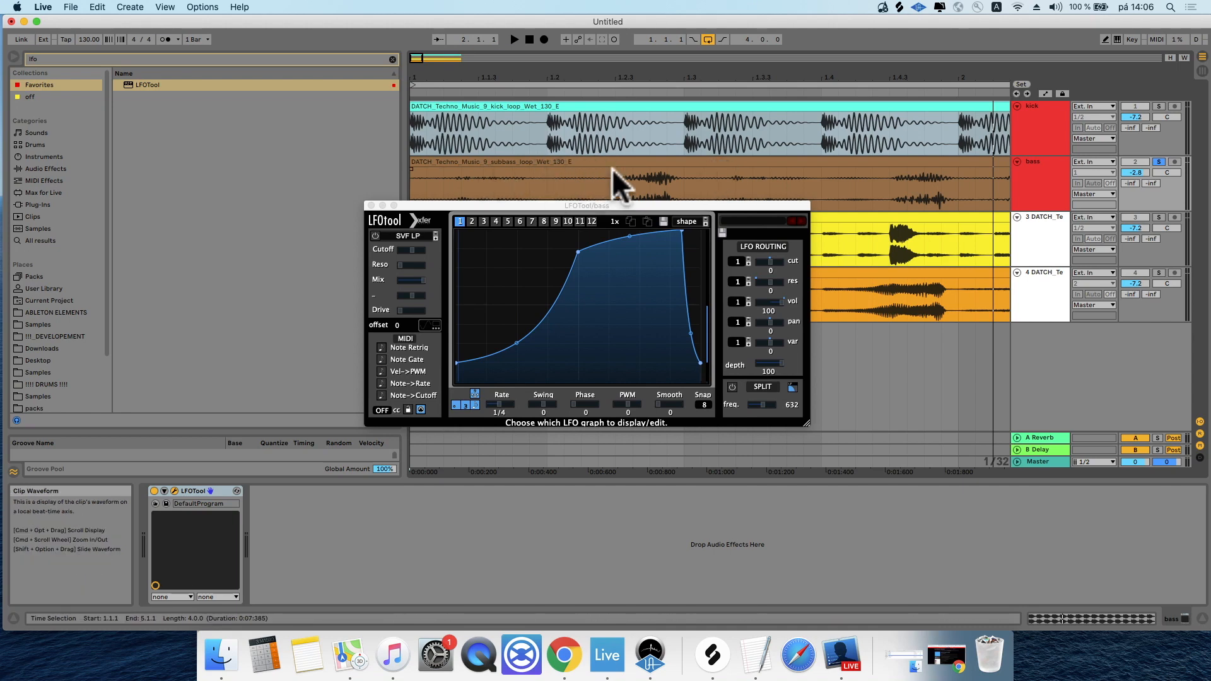
{"action": "left_click_drag", "start_coordinate": [669, 172], "coordinate": [619, 191]}
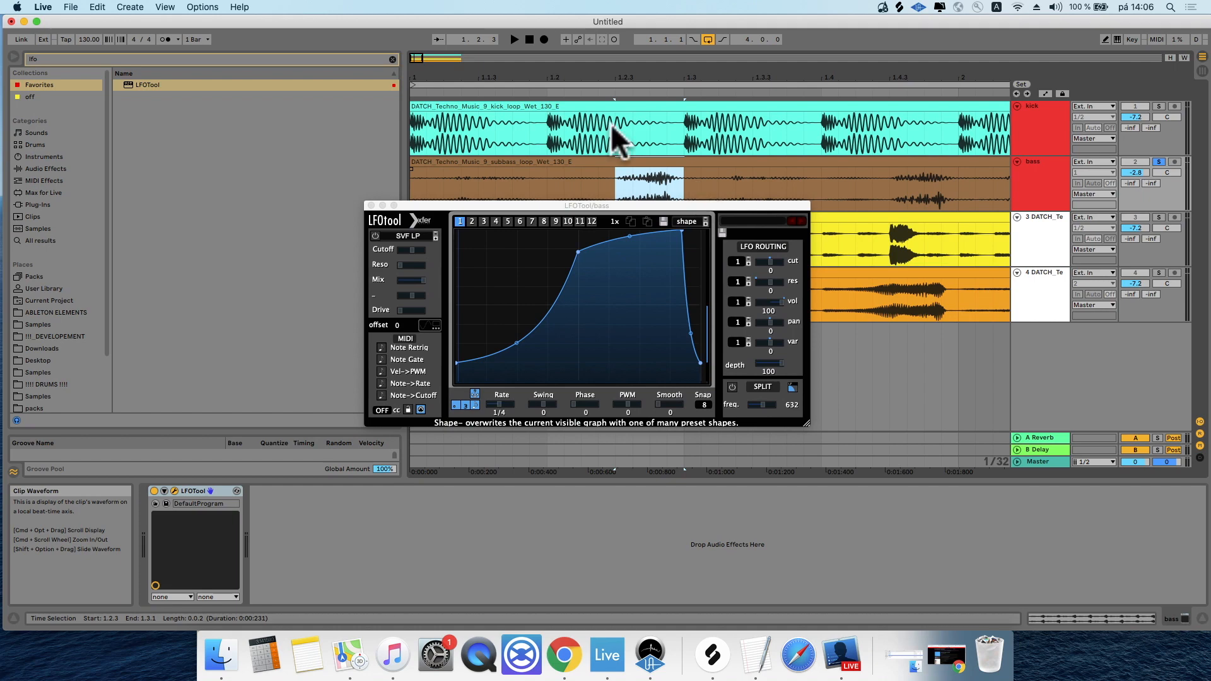
{"action": "left_click", "coordinate": [477, 164]}
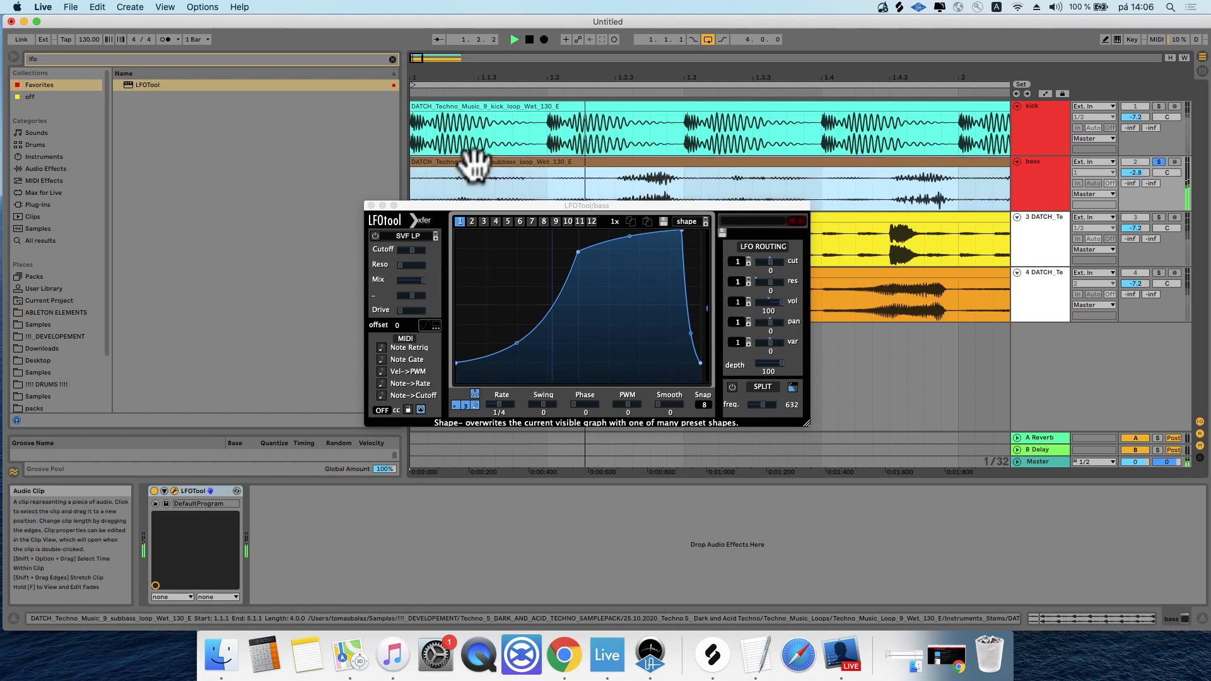
Raise the LFO curve's starting point to about mid-height and unsolo the bass track to hear the full mix
{"action": "left_click_drag", "start_coordinate": [593, 205], "coordinate": [602, 200]}
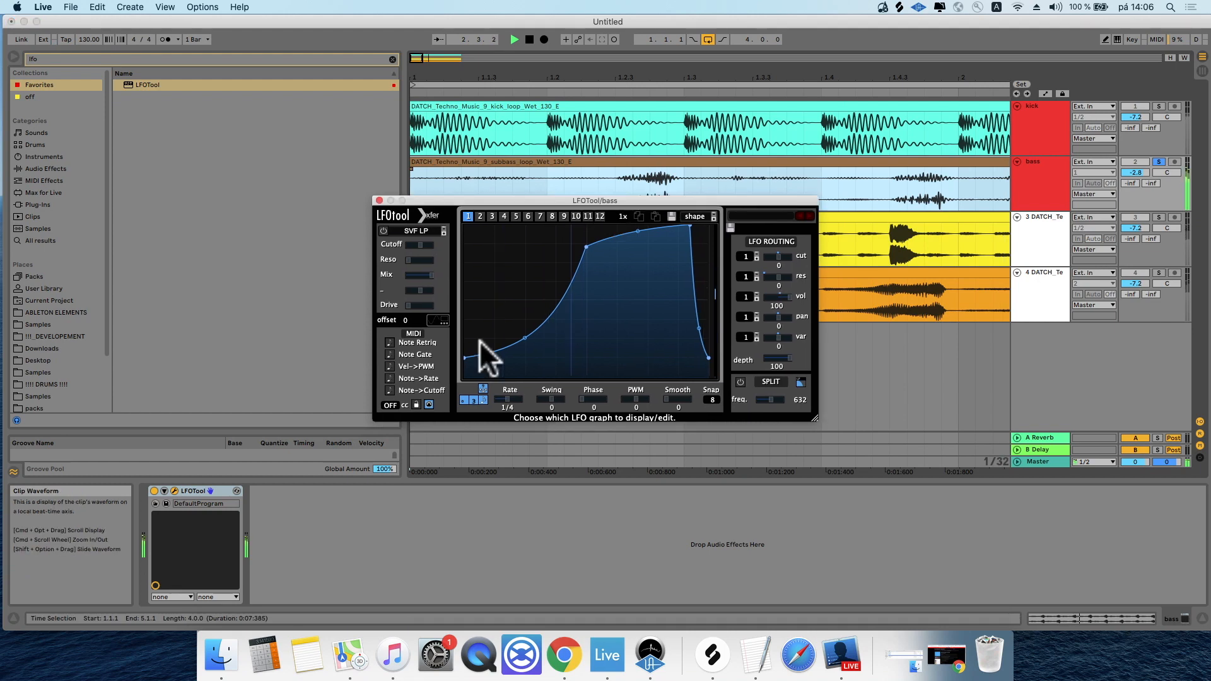
{"action": "left_click_drag", "start_coordinate": [480, 341], "coordinate": [477, 304]}
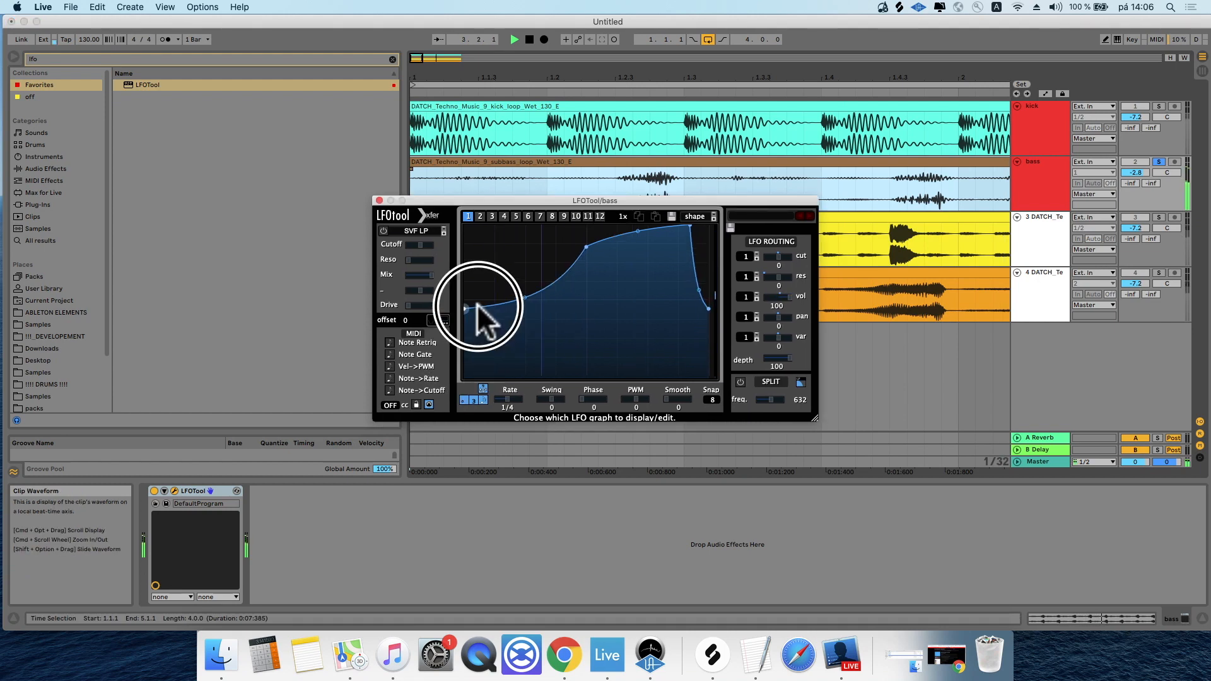
{"action": "left_click", "coordinate": [1162, 160]}
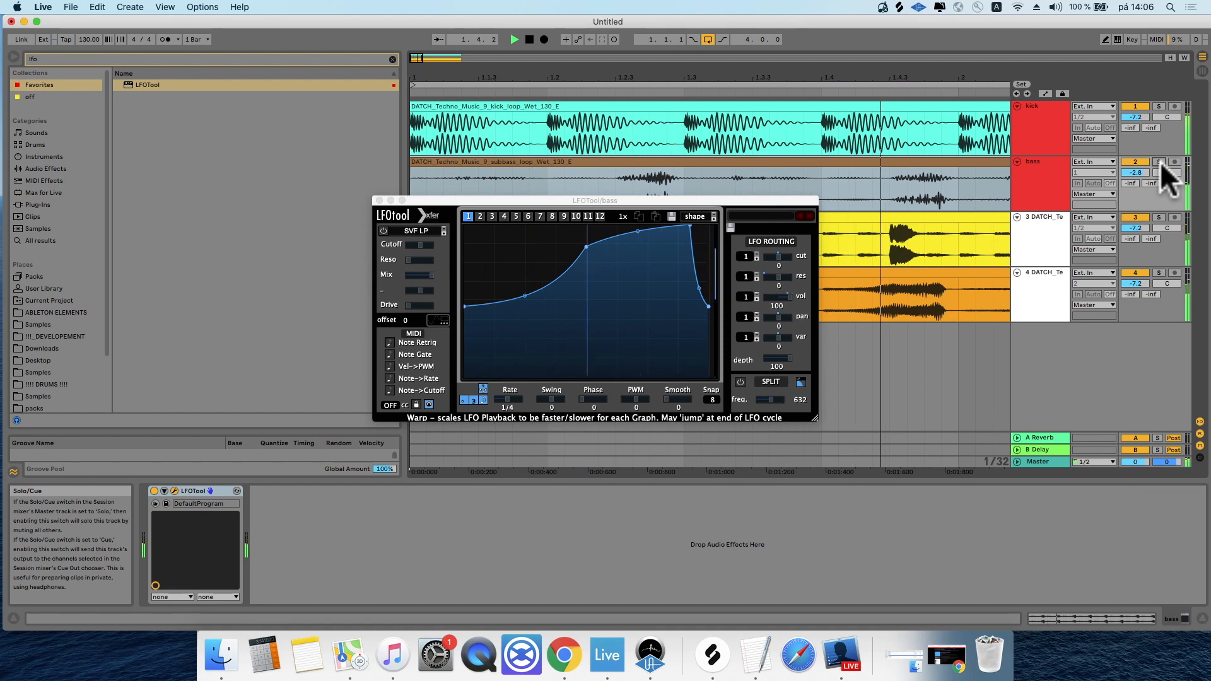
Solo the bass track, select it and stop playback
{"action": "left_click", "coordinate": [1160, 162]}
{"action": "left_click", "coordinate": [1047, 171]}
{"action": "key", "text": "space"}
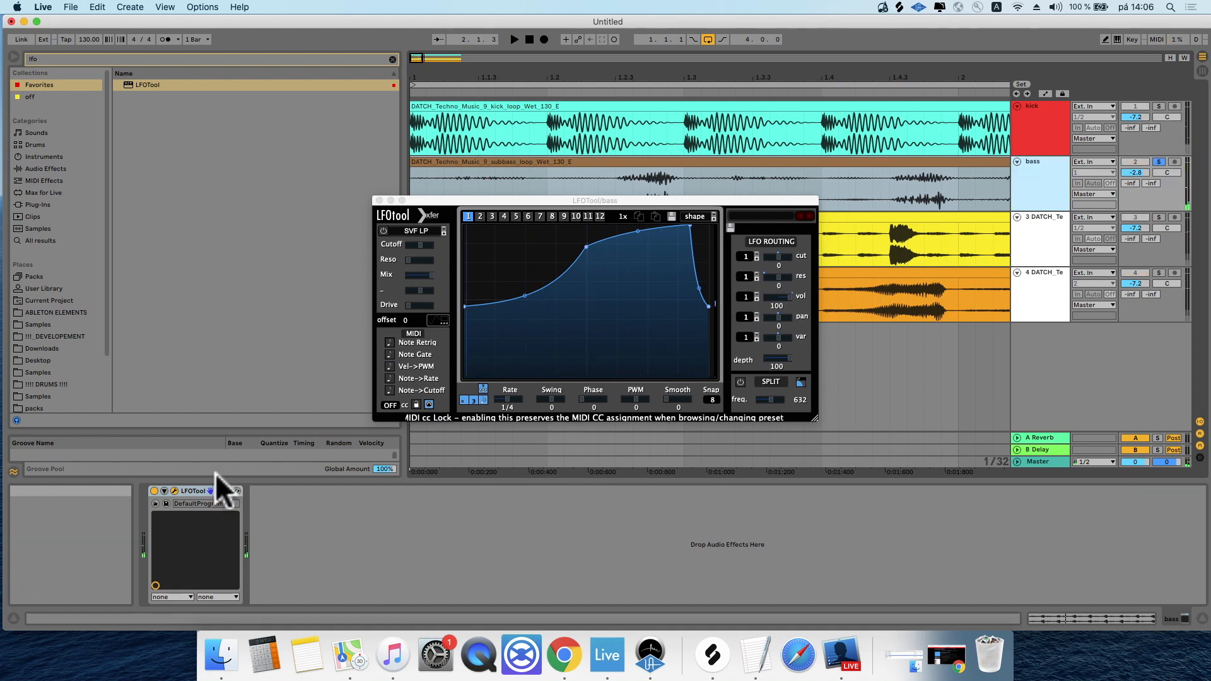
Search the browser for "mono" with the kick track selected, clear the search and list the plug-ins
{"action": "left_click", "coordinate": [95, 57]}
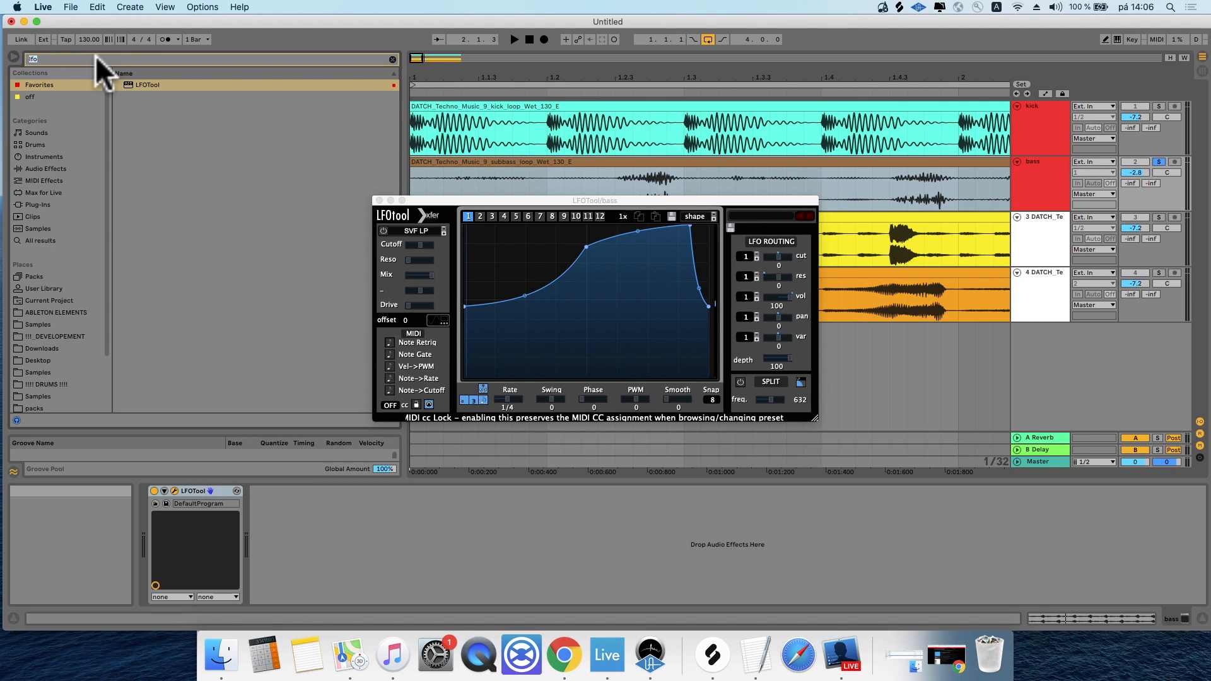
{"action": "type", "text": "mono"}
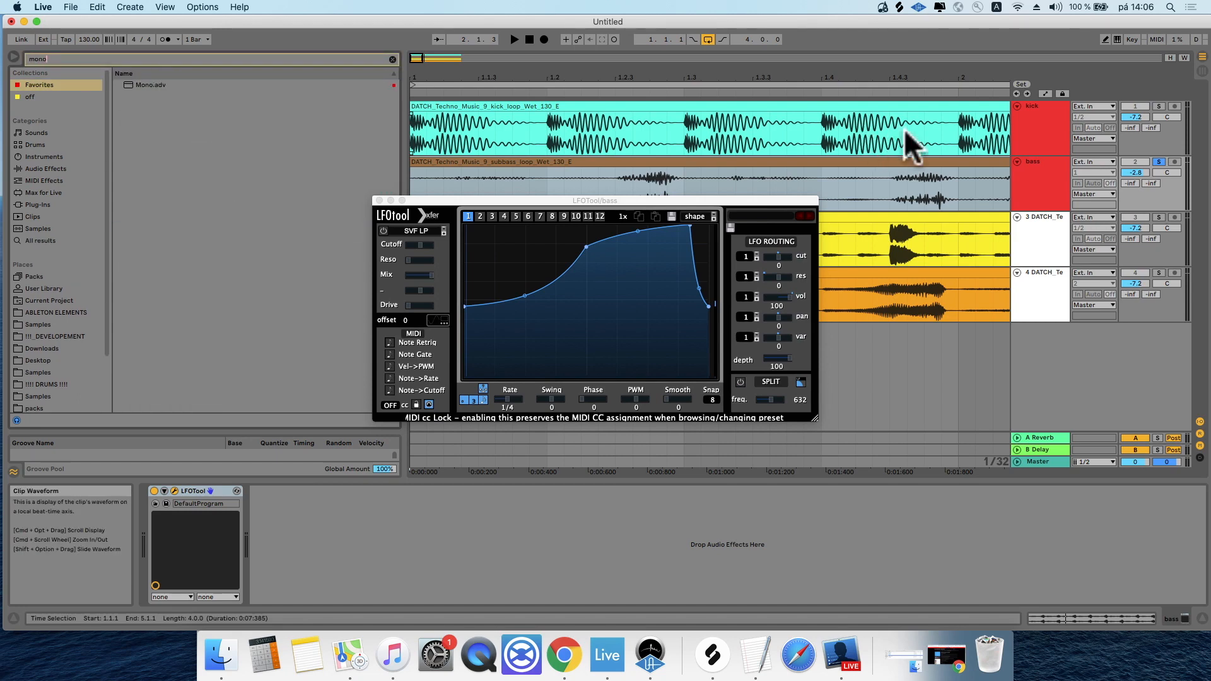
{"action": "left_click", "coordinate": [1018, 124]}
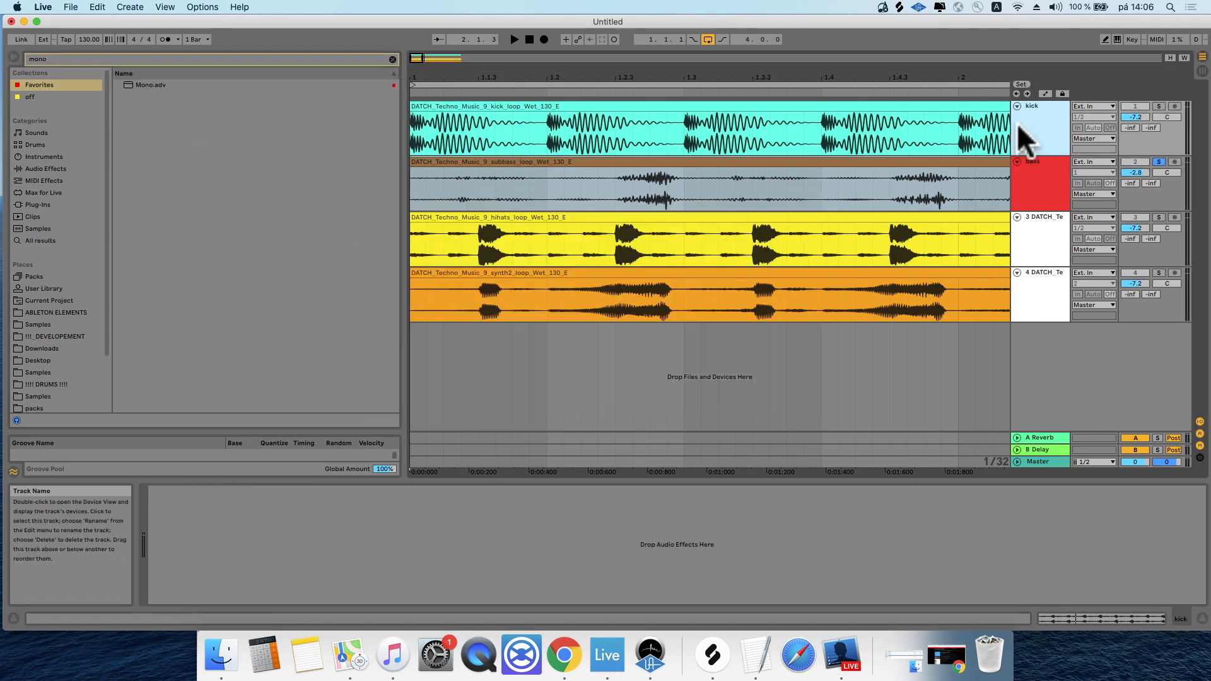
{"action": "left_click", "coordinate": [89, 55]}
{"action": "key", "text": "BackSpace"}
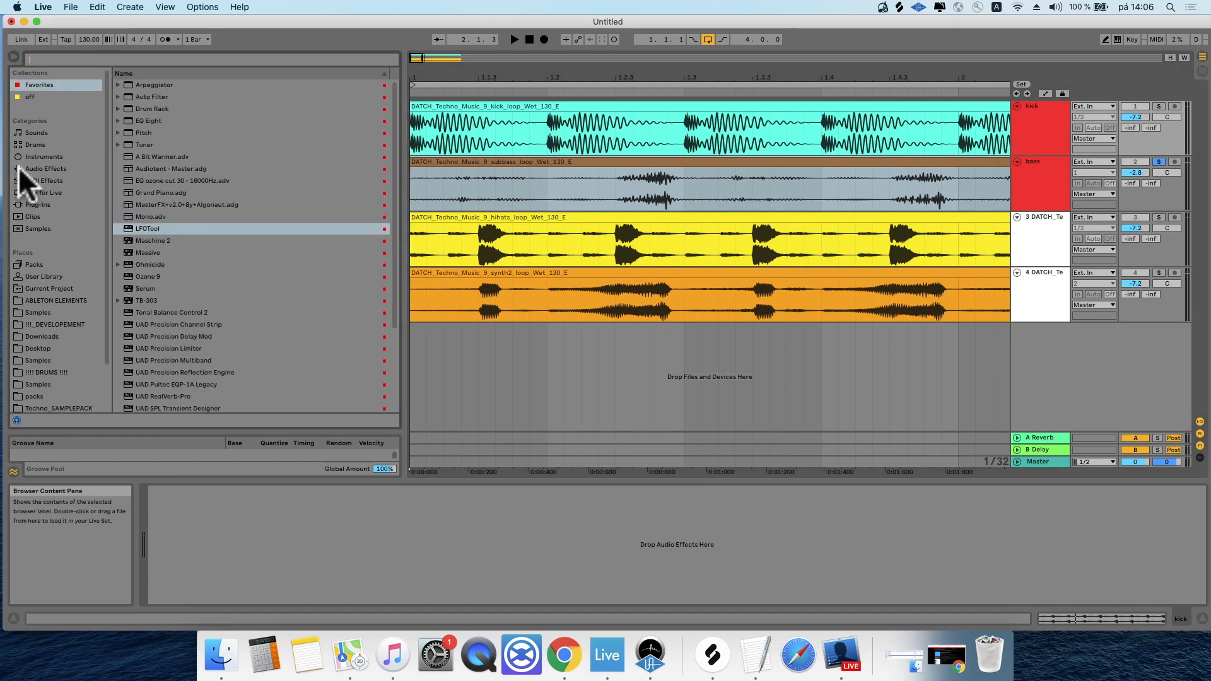
{"action": "left_click", "coordinate": [50, 203]}
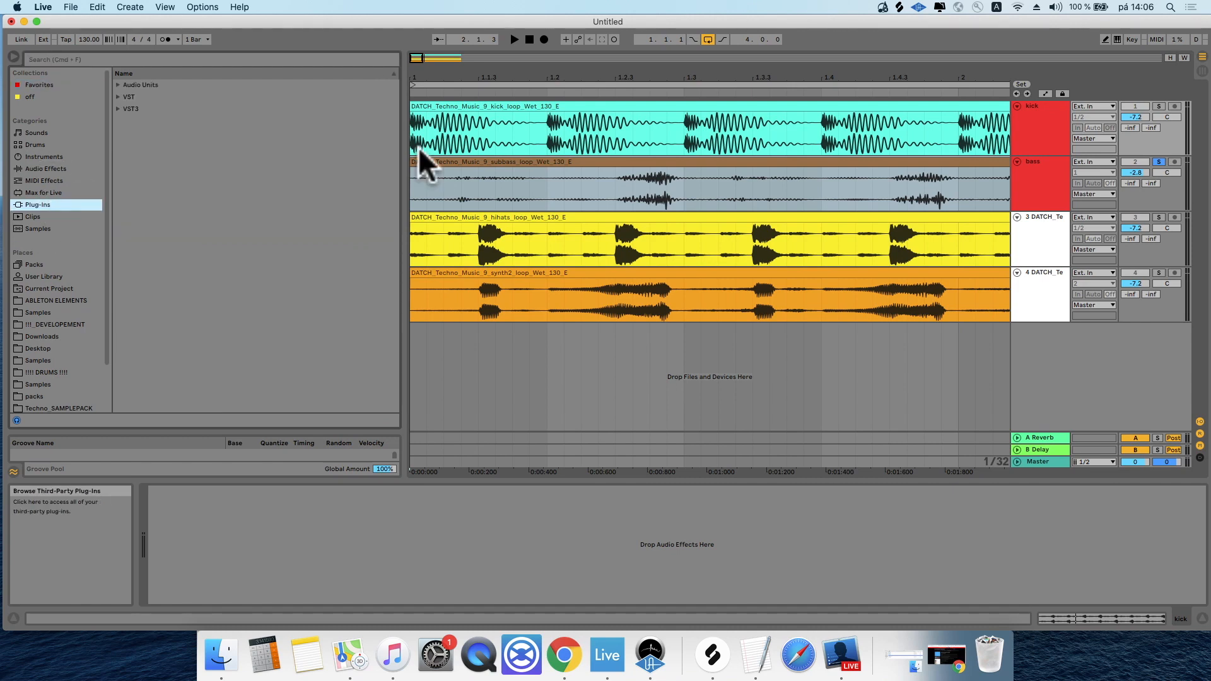
{"action": "left_click", "coordinate": [1044, 176]}
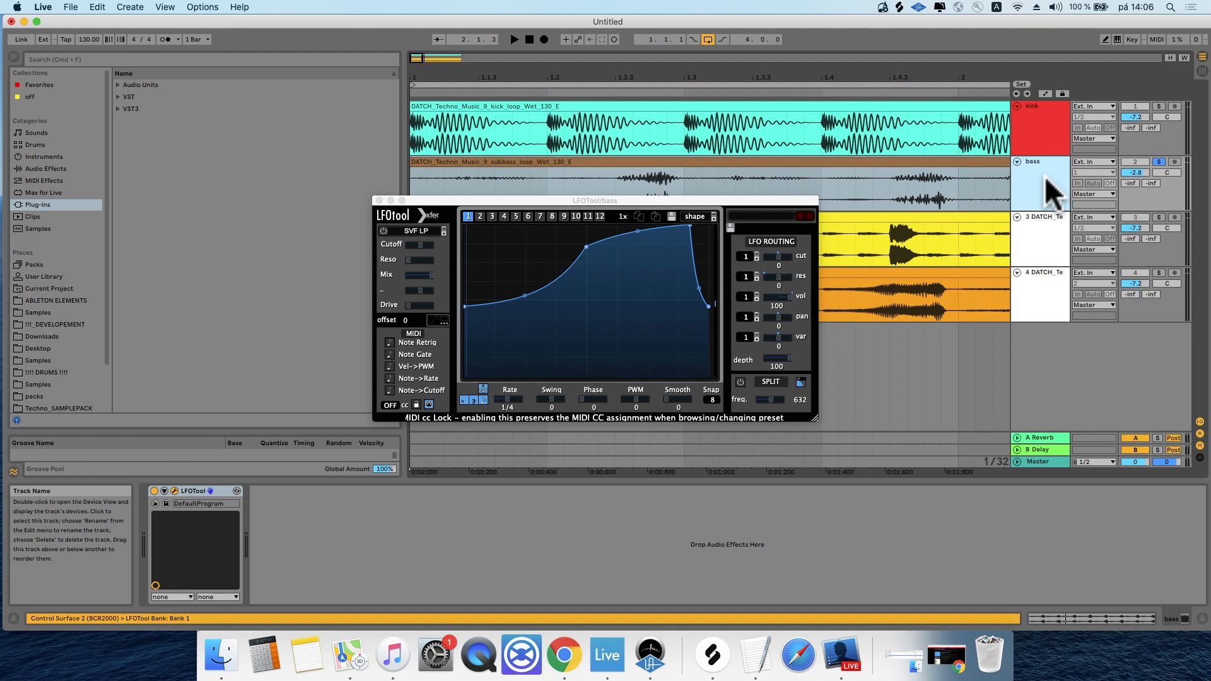
{"action": "left_click", "coordinate": [1042, 140]}
{"action": "left_click", "coordinate": [1040, 160]}
{"action": "scroll", "coordinate": [81, 335], "scroll_direction": "down", "scroll_amount": 2}
{"action": "scroll", "coordinate": [80, 350], "scroll_direction": "up", "scroll_amount": 2}
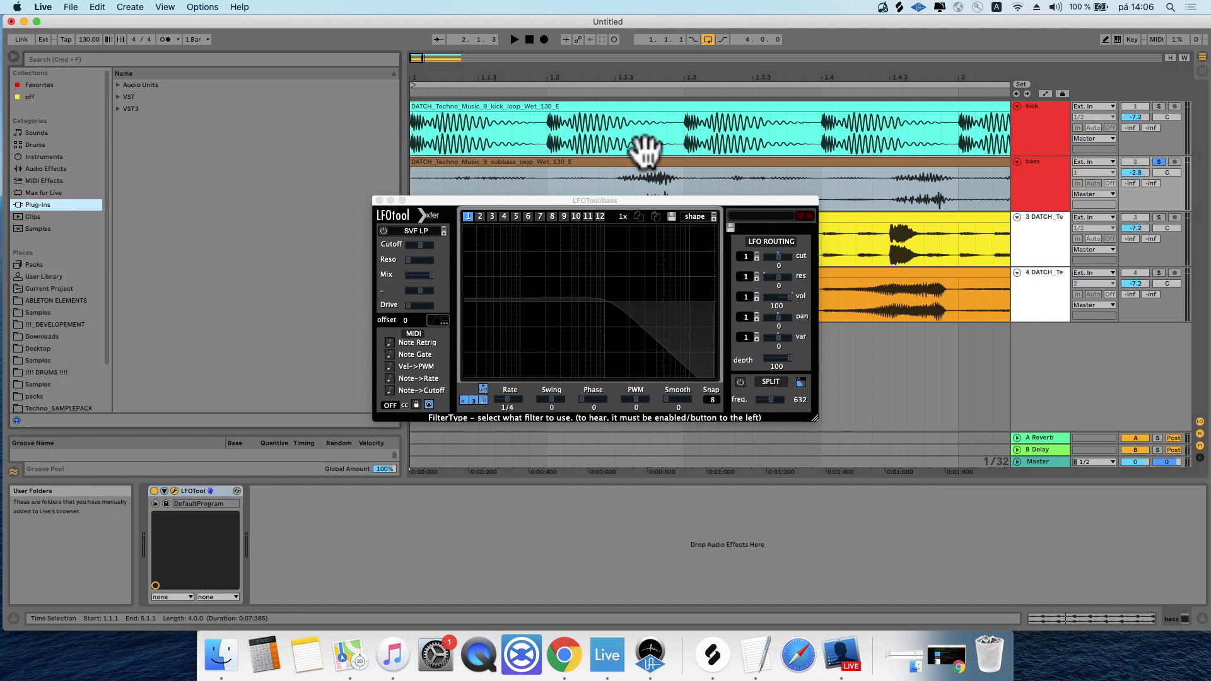
Browse the audio effects, collapse the Glue Compressor presets, search for "uti" and expand Utility's presets
{"action": "left_click", "coordinate": [65, 172]}
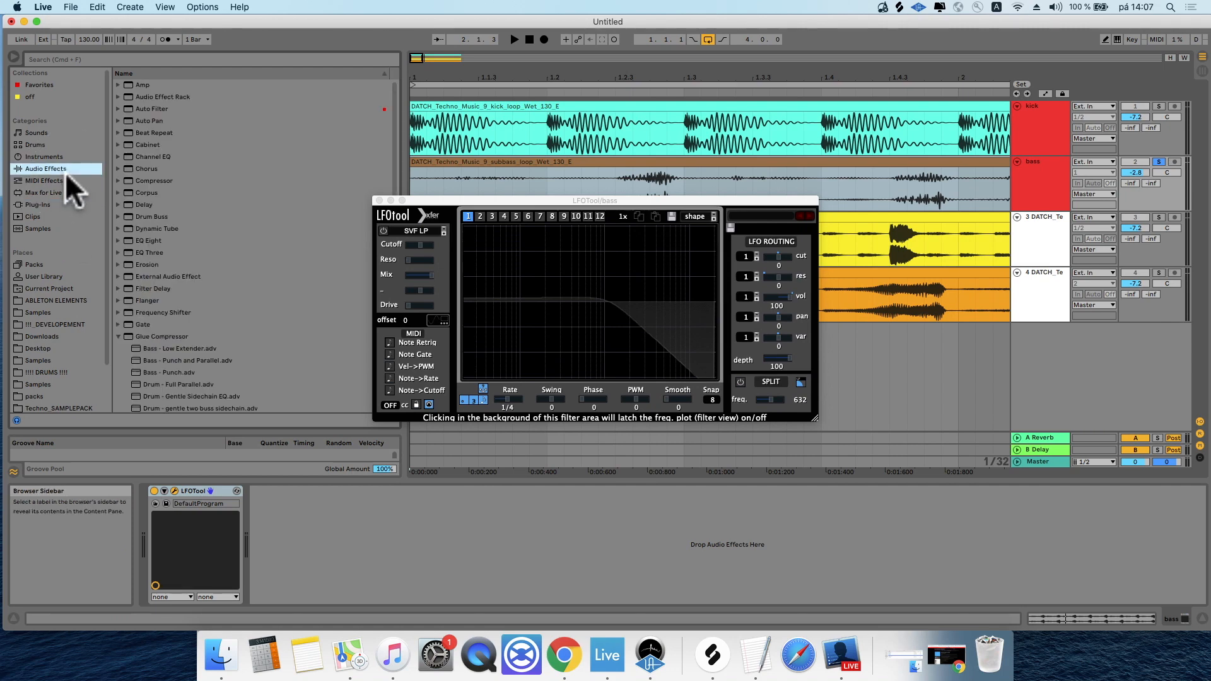
{"action": "left_click", "coordinate": [117, 336]}
{"action": "scroll", "coordinate": [270, 256], "scroll_direction": "down", "scroll_amount": 3}
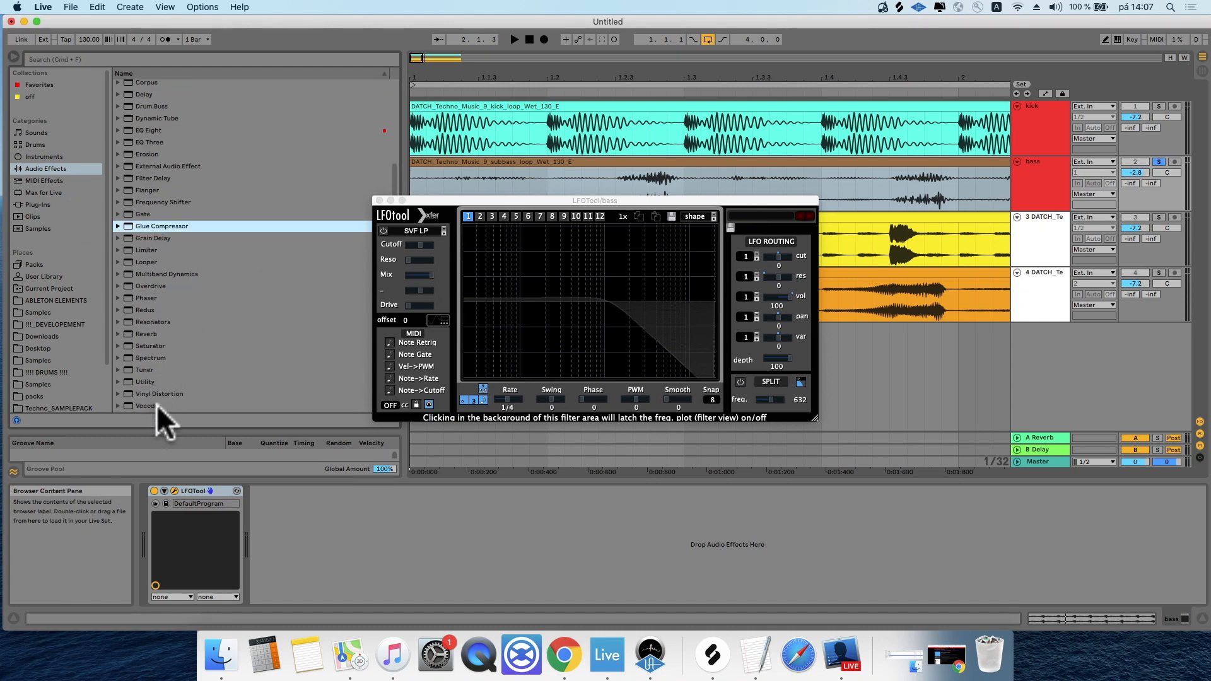
{"action": "left_click", "coordinate": [136, 58]}
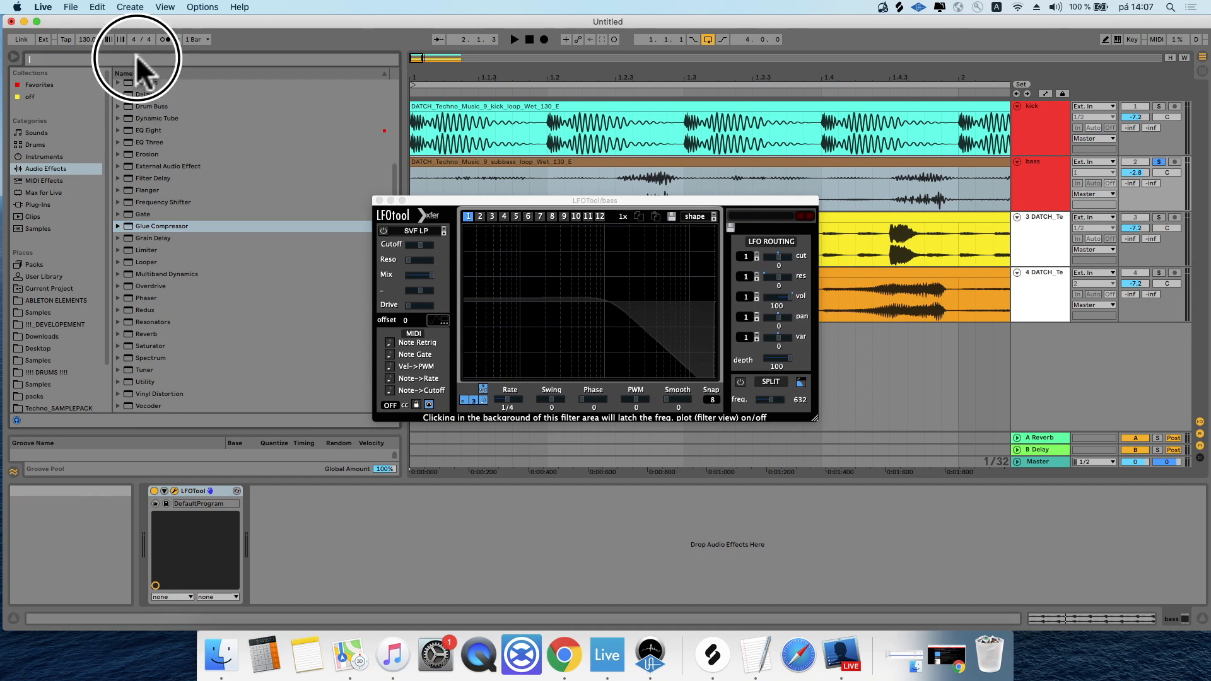
{"action": "type", "text": "uti"}
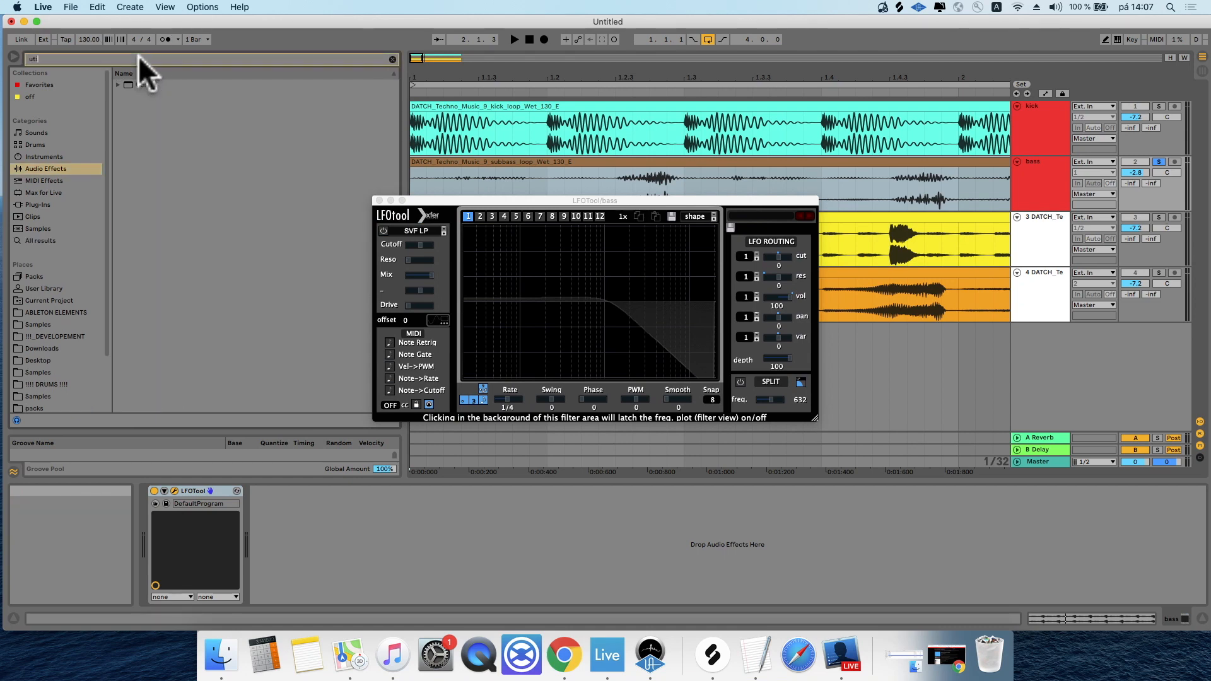
{"action": "left_click", "coordinate": [116, 84]}
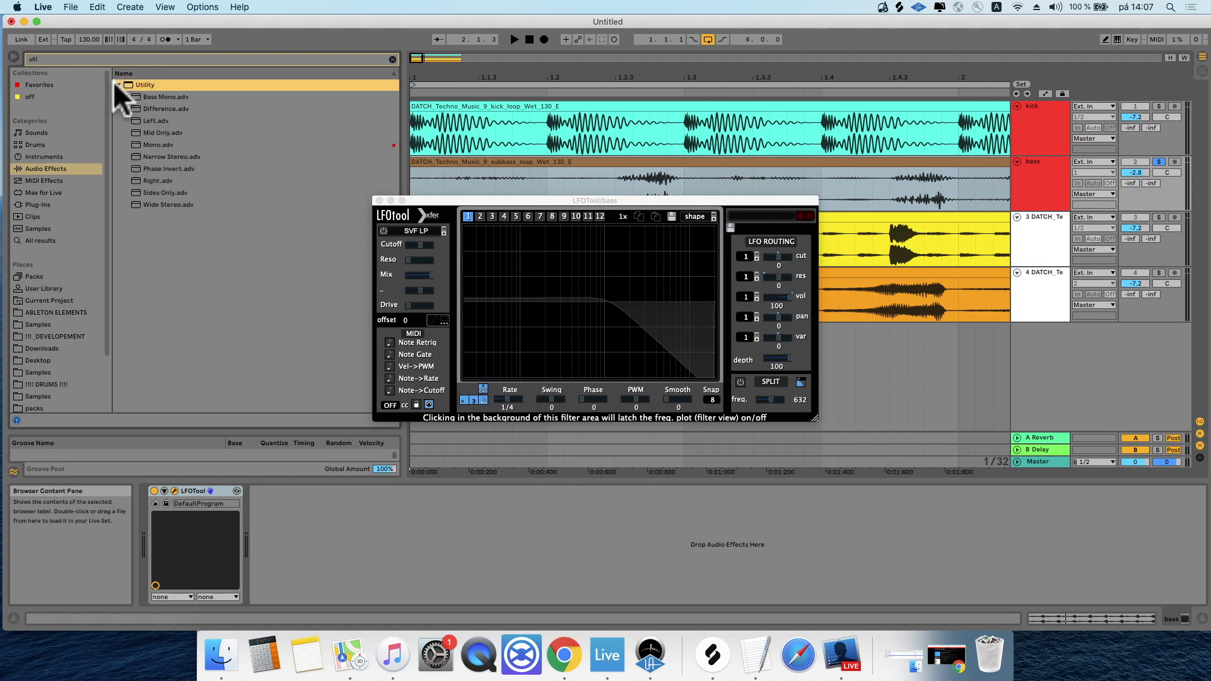
Add Utility's Mono preset to both the kick and the bass track
{"action": "left_click", "coordinate": [161, 95]}
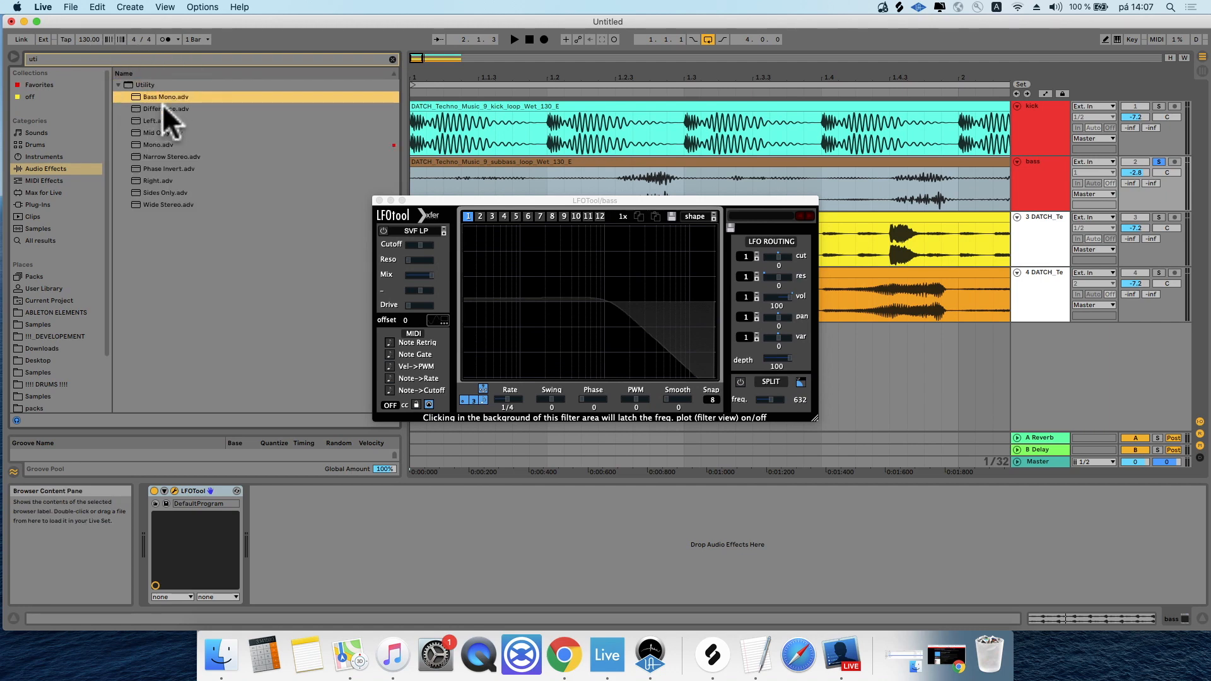
{"action": "left_click", "coordinate": [152, 145]}
{"action": "left_click_drag", "start_coordinate": [152, 145], "coordinate": [1058, 125]}
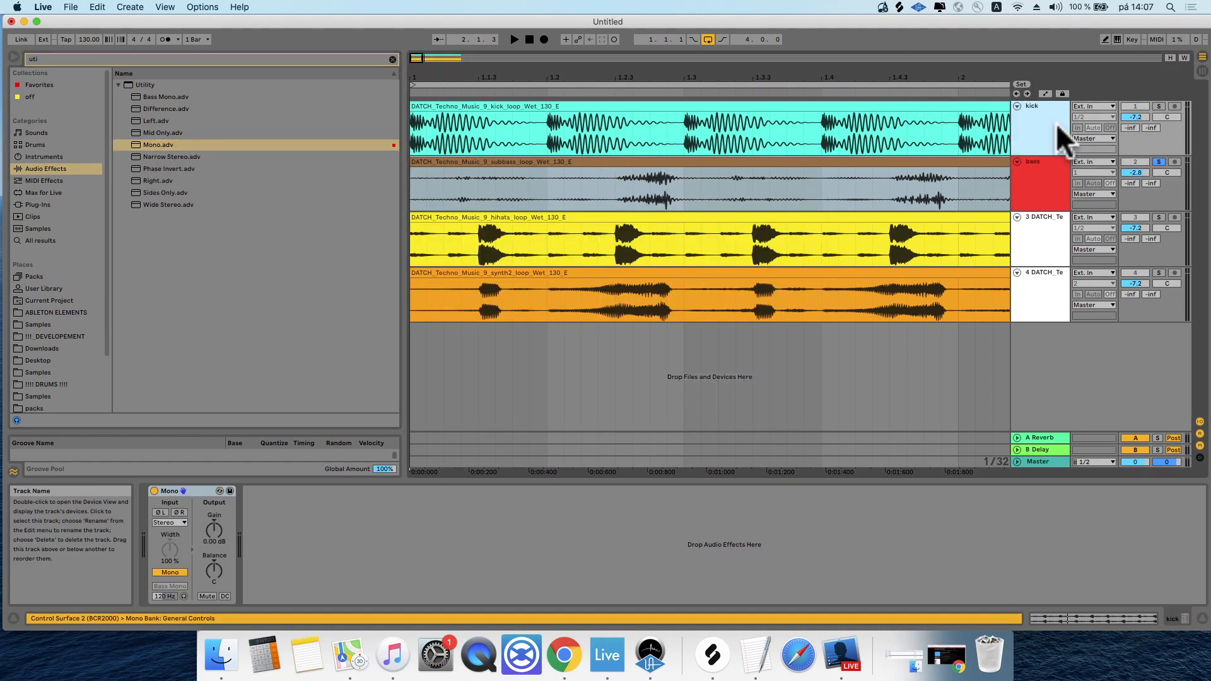
{"action": "left_click_drag", "start_coordinate": [159, 146], "coordinate": [1058, 183]}
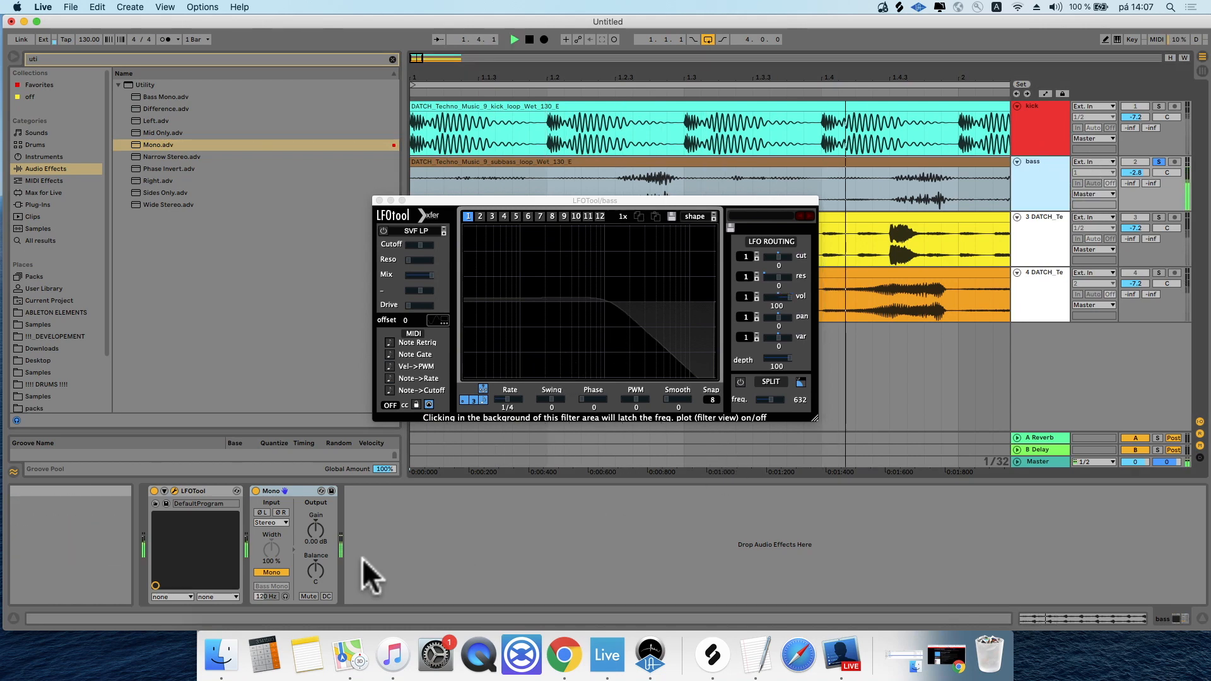
Audition the soloed bass with its Mono option switched off, stop playback and switch Mono back on
{"action": "left_click", "coordinate": [271, 572]}
{"action": "key", "text": "space"}
{"action": "left_click", "coordinate": [272, 573]}
Unsolo the bass track, check the devices on kick and bass, and listen briefly to the full mix
{"action": "left_click", "coordinate": [1032, 132]}
{"action": "left_click", "coordinate": [1159, 161]}
{"action": "left_click", "coordinate": [1063, 140]}
{"action": "left_click_drag", "start_coordinate": [1052, 192], "coordinate": [1051, 193]}
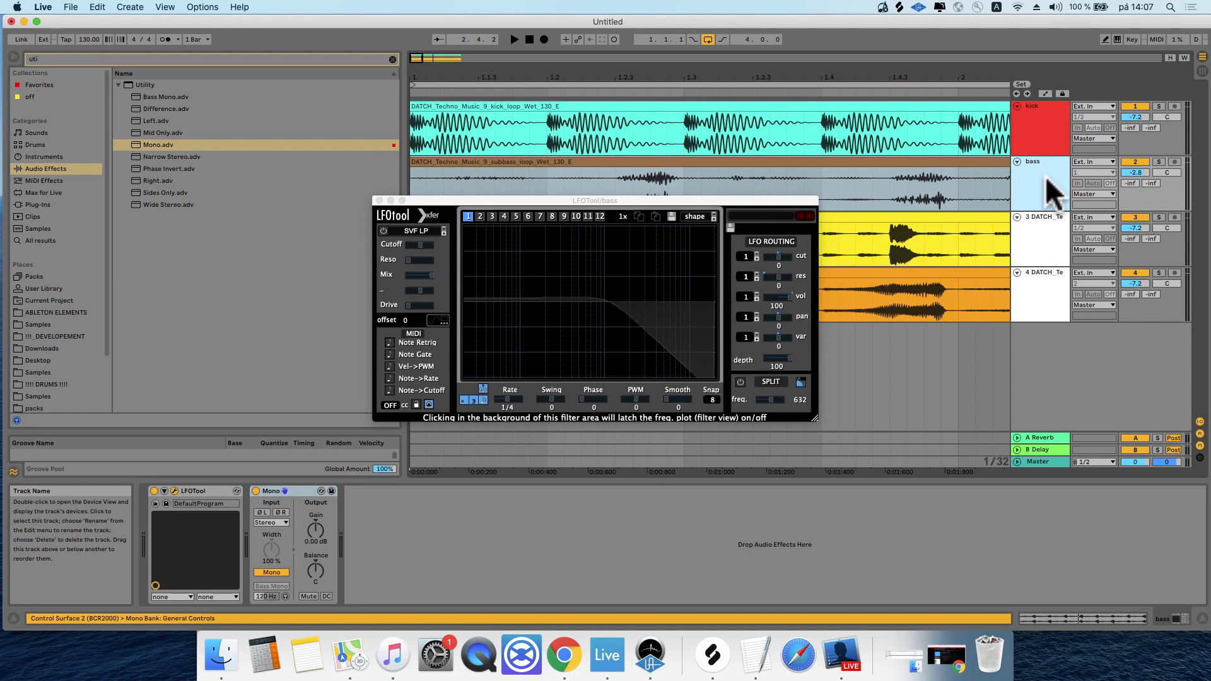
{"action": "left_click", "coordinate": [1043, 130]}
{"action": "left_click", "coordinate": [1034, 163]}
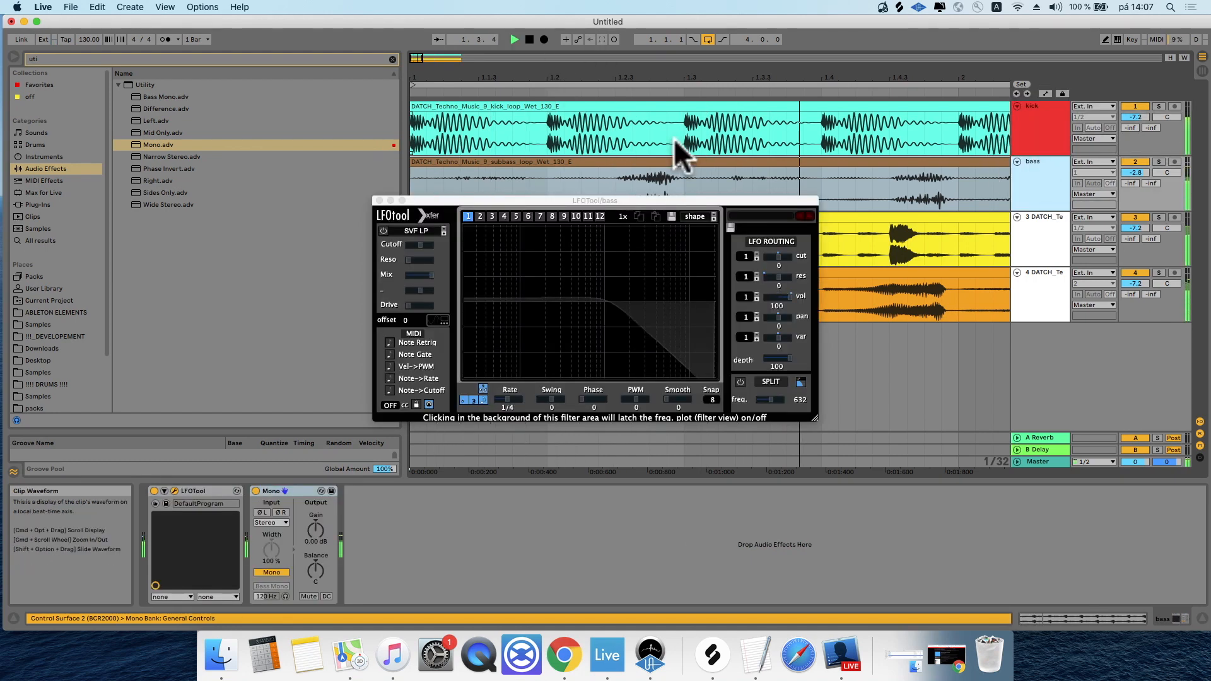
{"action": "key", "text": "space"}
Compare the kick and bass device chains and bring the LFO curve back into view in LFOTool
{"action": "left_click", "coordinate": [1040, 129]}
{"action": "left_click", "coordinate": [1045, 184]}
{"action": "left_click", "coordinate": [1044, 134]}
{"action": "left_click", "coordinate": [1044, 183]}
{"action": "left_click", "coordinate": [656, 216]}
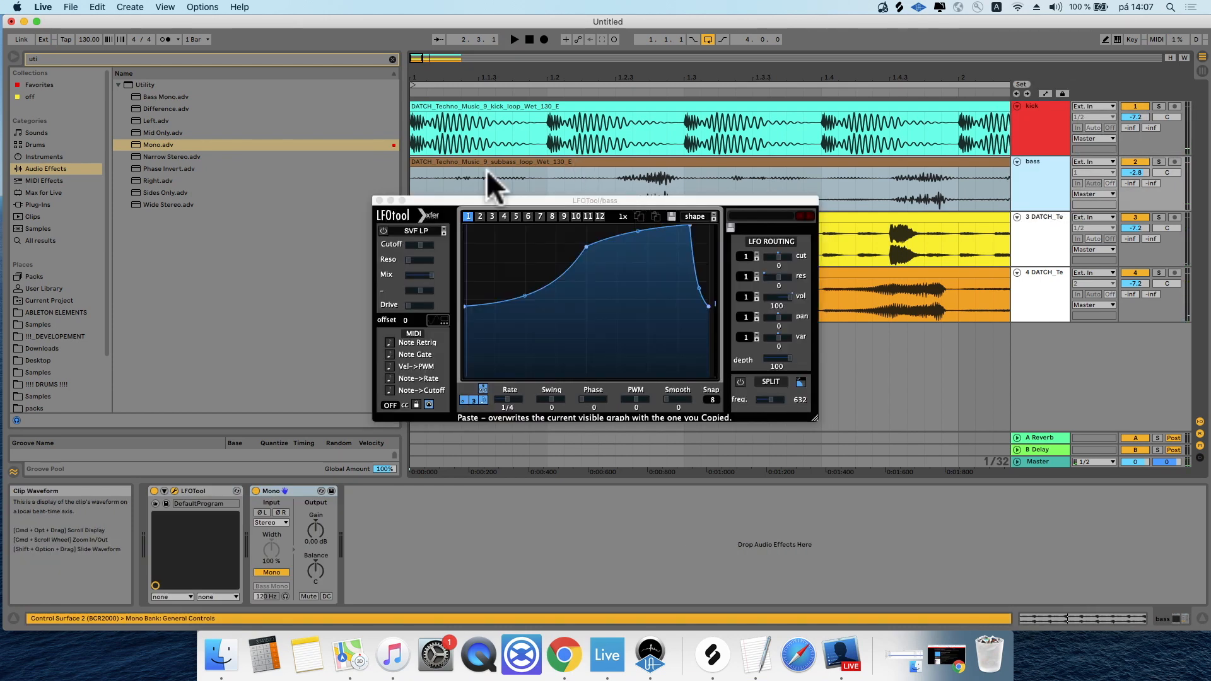
Select the kick clip's first beat, from 1.1.1 to 1.2, and play the full four-bar loop with the bass devices shown
{"action": "left_click", "coordinate": [512, 123]}
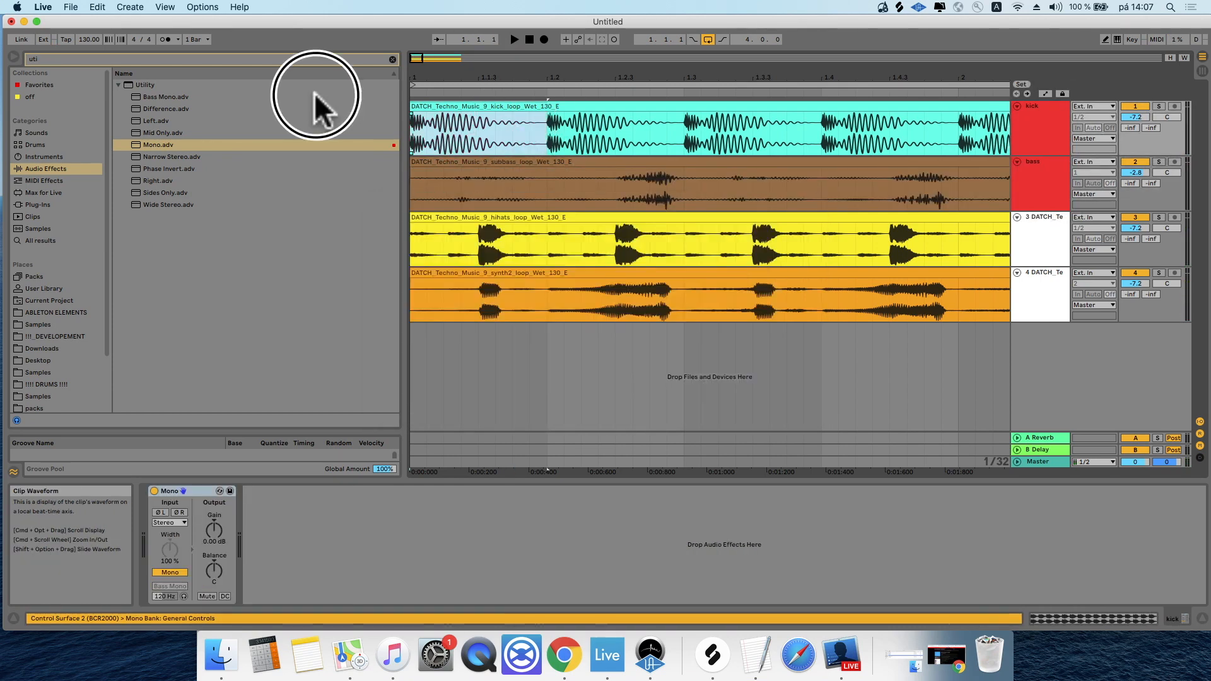
{"action": "left_click", "coordinate": [1039, 179]}
{"action": "left_click", "coordinate": [1042, 135]}
{"action": "left_click", "coordinate": [1051, 202]}
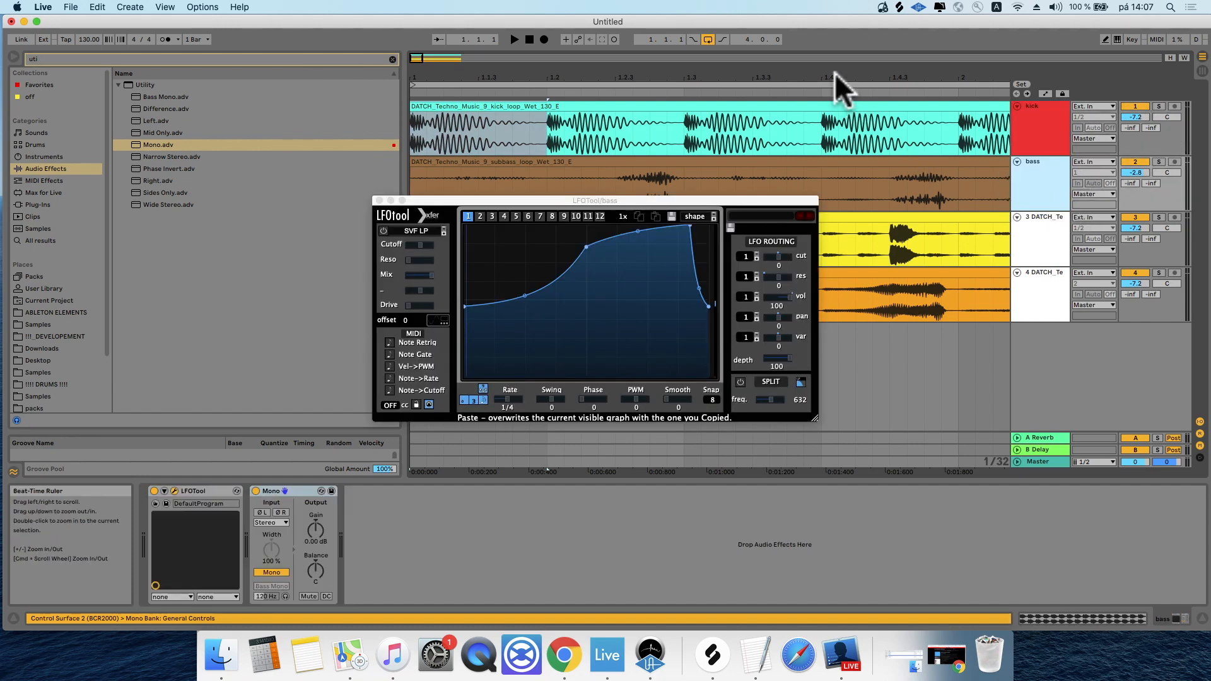
{"action": "left_click_drag", "start_coordinate": [836, 76], "coordinate": [836, 38]}
{"action": "left_click_drag", "start_coordinate": [470, 76], "coordinate": [574, 114]}
{"action": "key", "text": "space"}
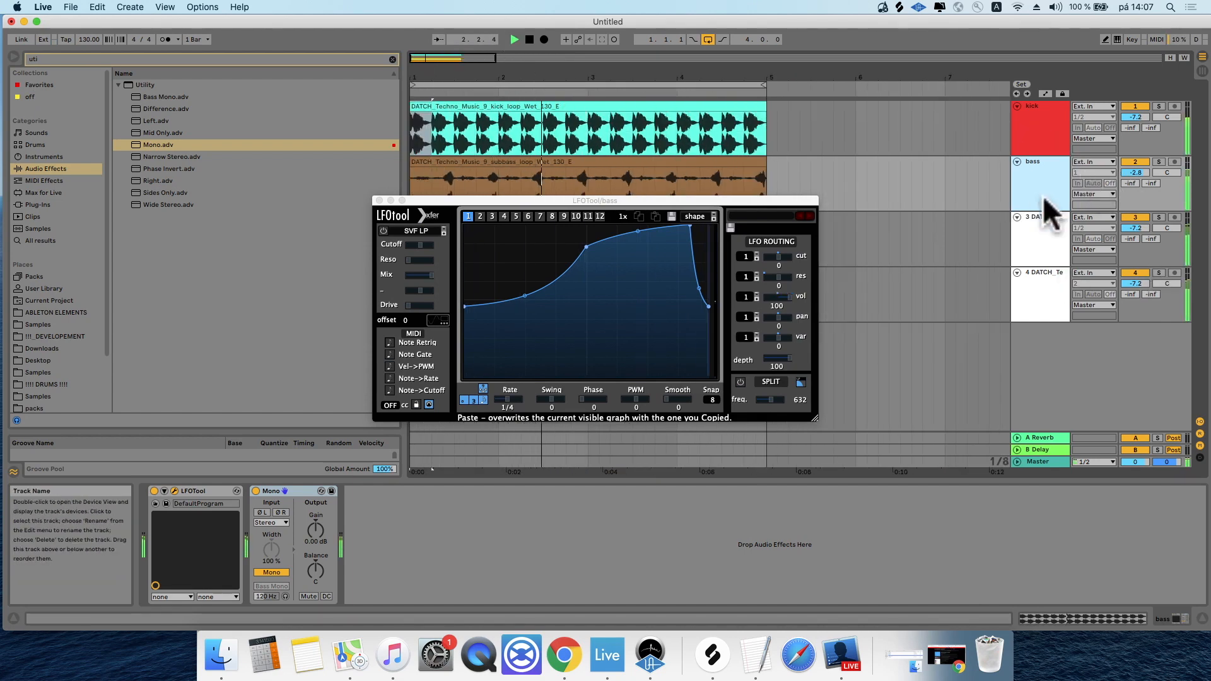
Show the EQ on the master track and stop playback
{"action": "left_click", "coordinate": [1048, 226]}
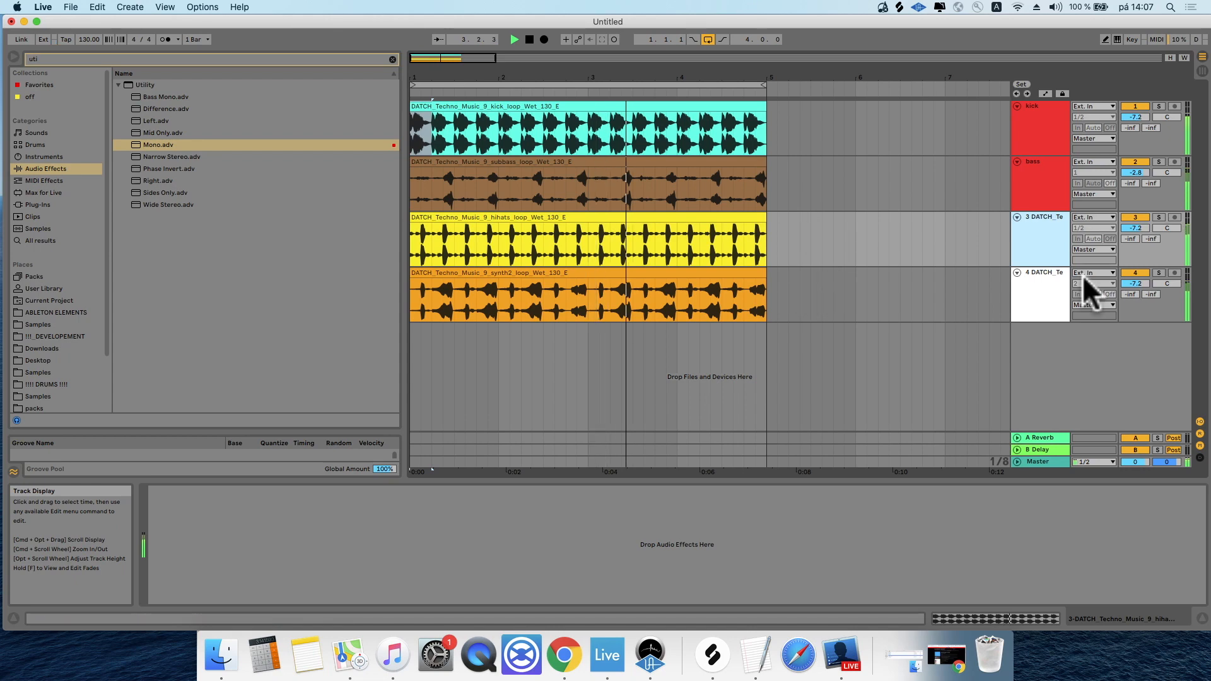
{"action": "left_click", "coordinate": [1028, 459]}
{"action": "key", "text": "space"}
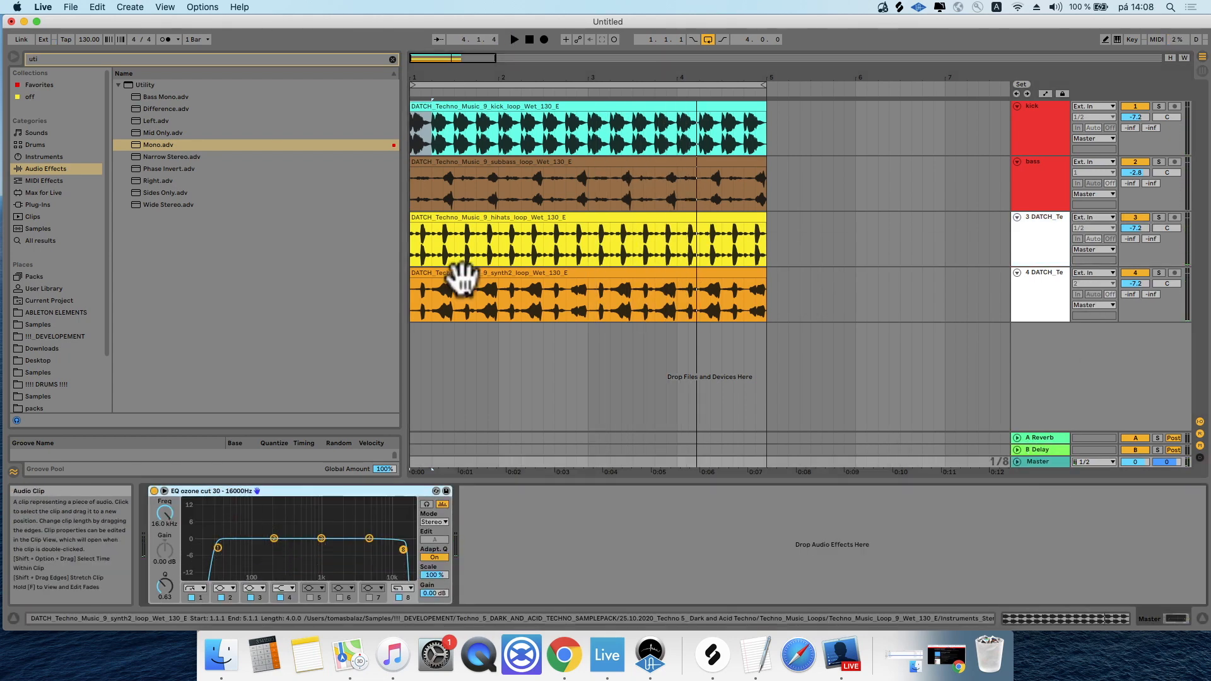
{"action": "left_click_drag", "start_coordinate": [433, 73], "coordinate": [454, 80]}
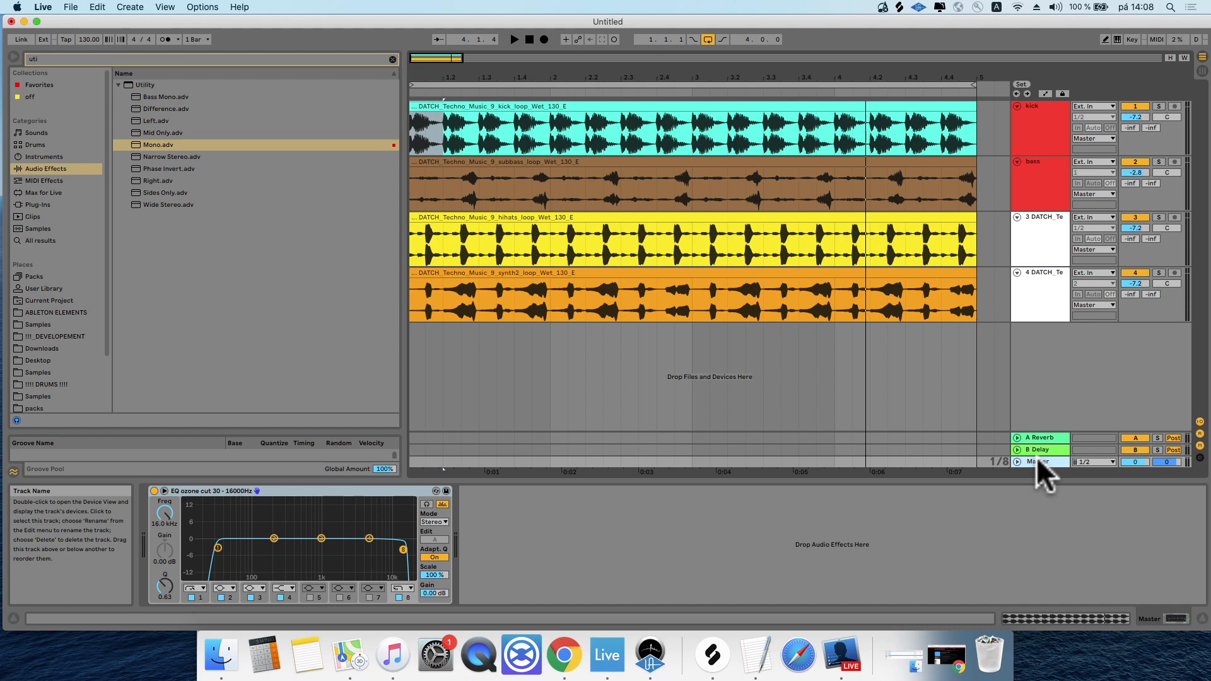
Review the device chains of the synth, hi-hat, bass and kick tracks
{"action": "left_click", "coordinate": [1050, 278]}
{"action": "left_click", "coordinate": [1050, 230]}
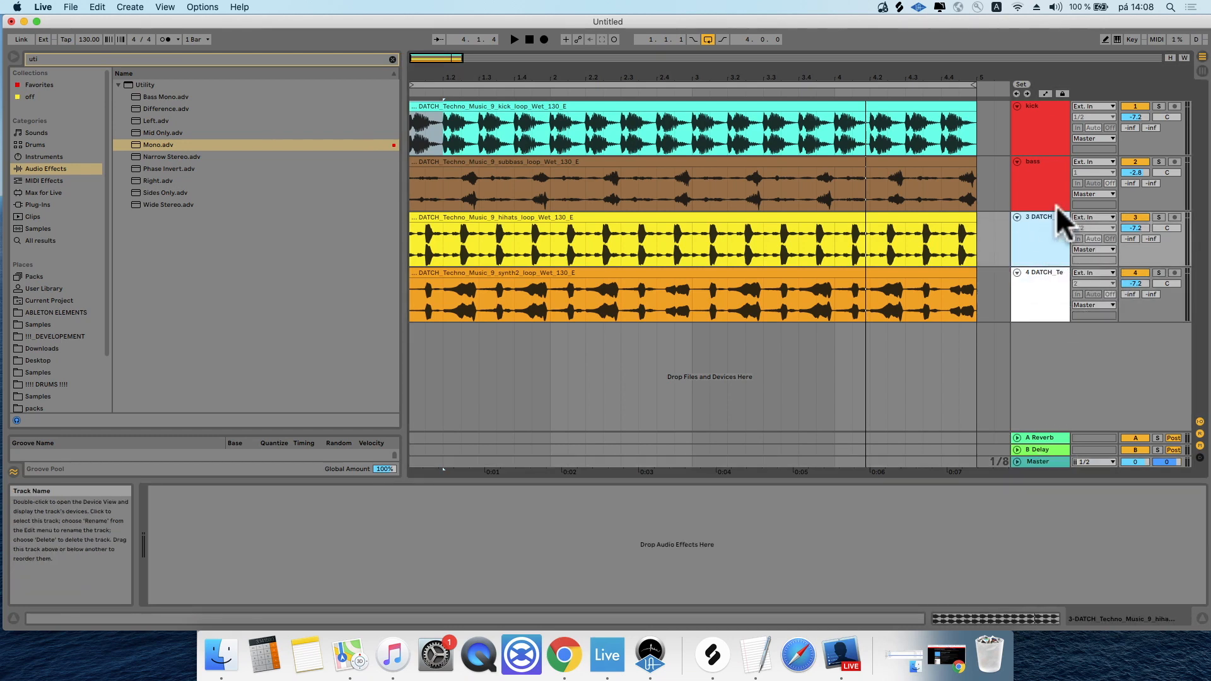
{"action": "left_click", "coordinate": [1044, 179]}
{"action": "left_click", "coordinate": [1041, 129]}
{"action": "left_click", "coordinate": [1041, 183]}
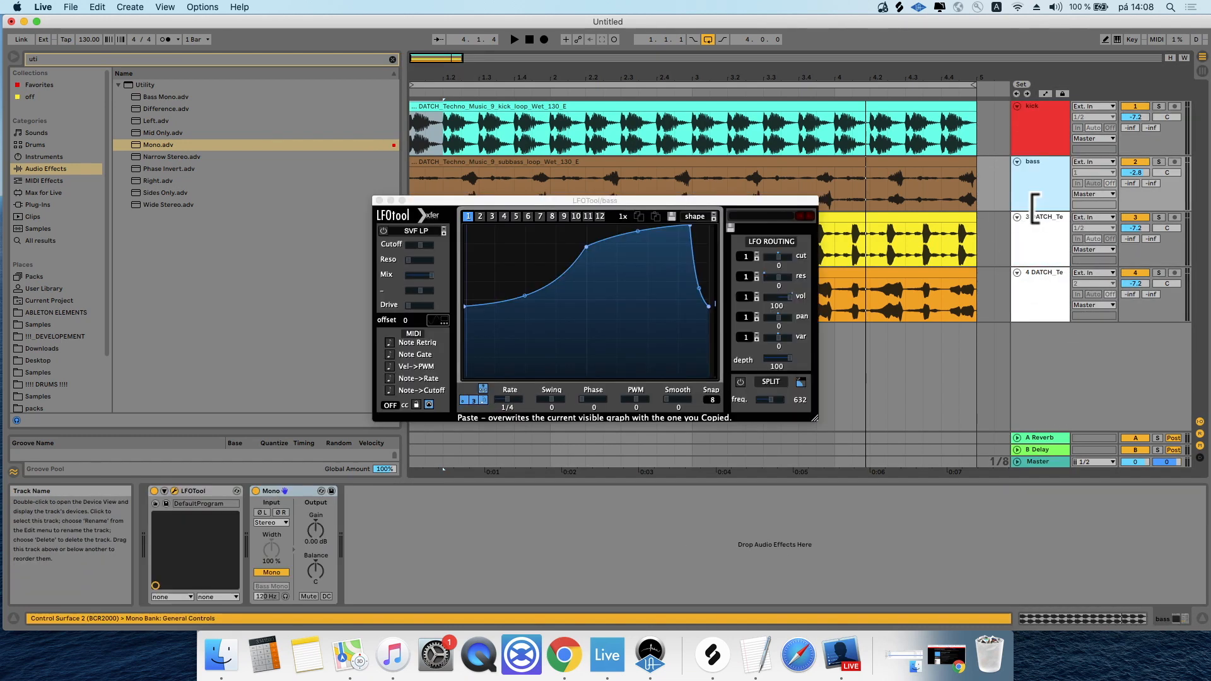
{"action": "left_click", "coordinate": [1034, 243]}
{"action": "left_click", "coordinate": [1038, 301]}
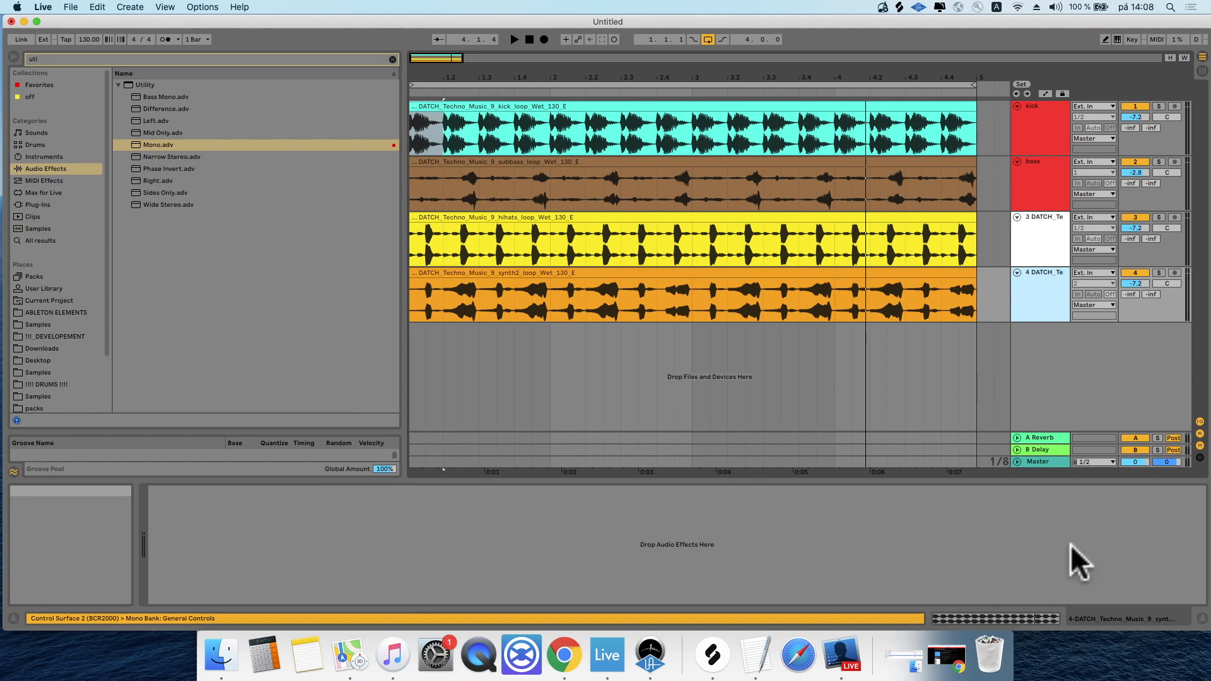